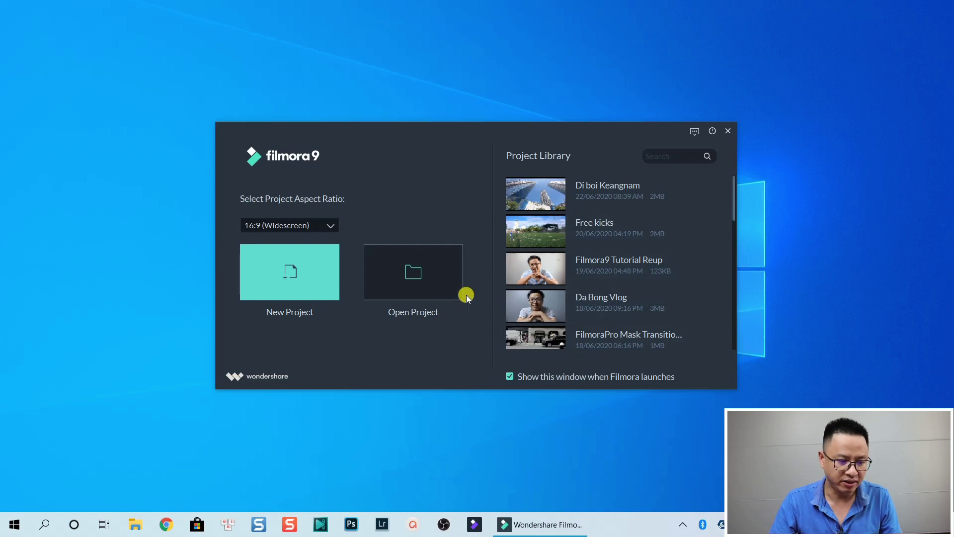
Start a new project from the launcher, keeping the 16:9 Widescreen aspect ratio
{"action": "left_click", "coordinate": [301, 270]}
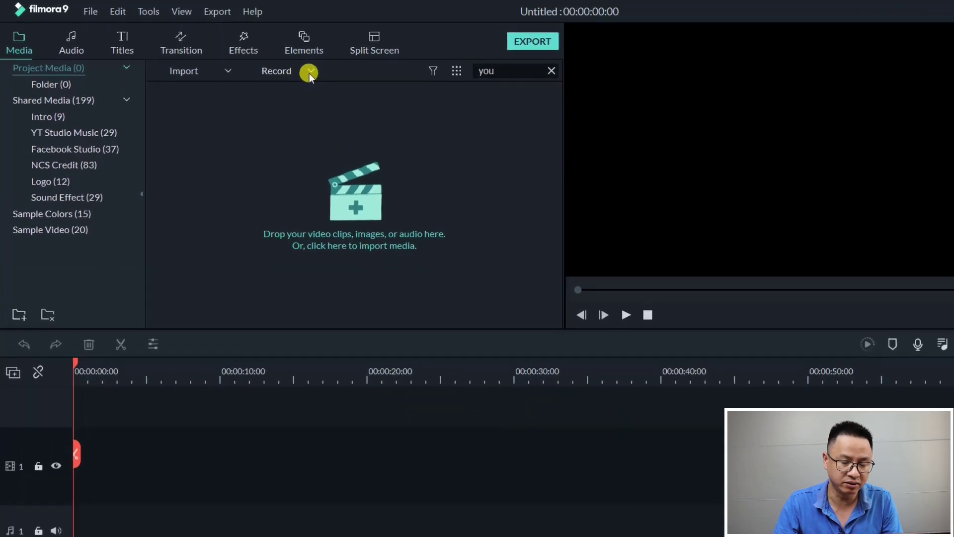
Show the Record menu above the media library with webcam, PC screen and voiceover options
{"action": "left_click", "coordinate": [374, 87]}
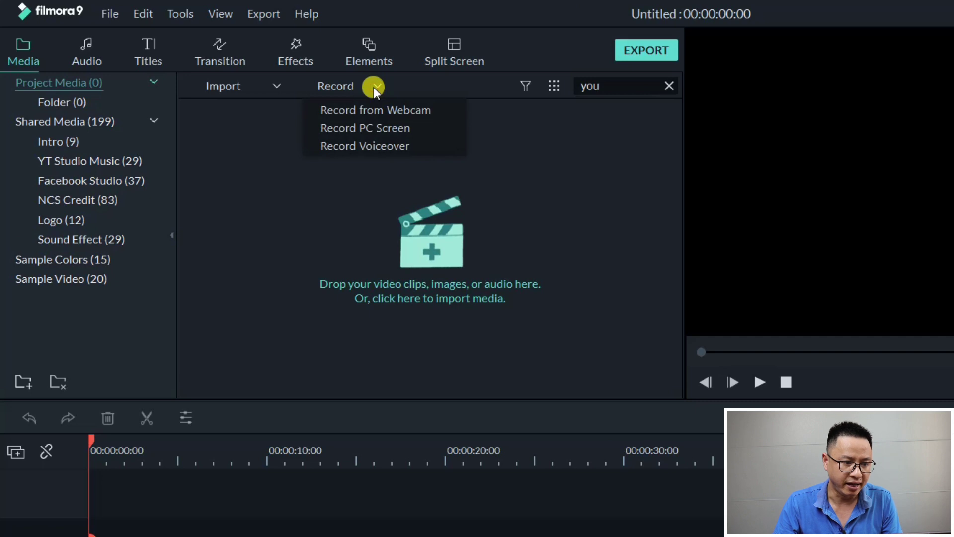
Launch Record PC Screen and bring the editor and Filmora Scrn recorder windows forward
{"action": "left_click", "coordinate": [371, 127]}
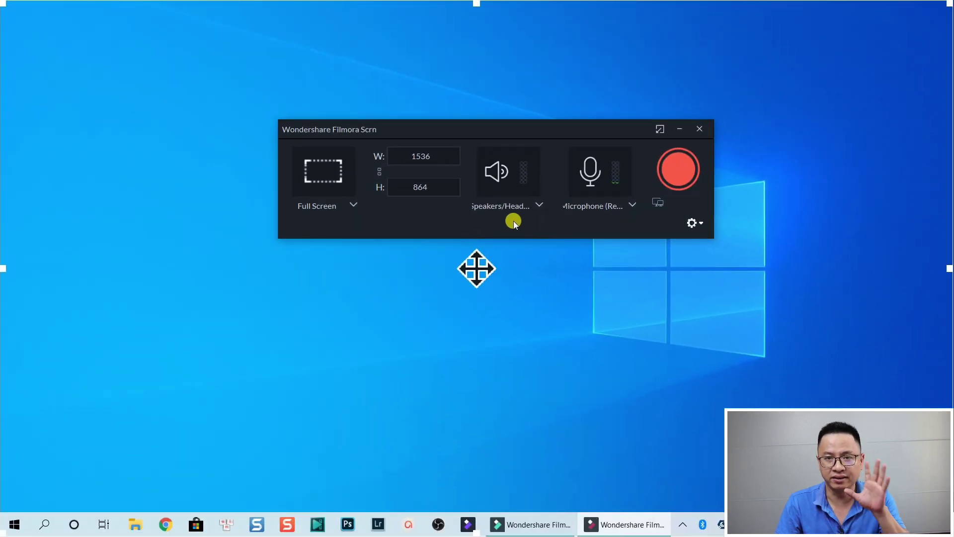
{"action": "left_click", "coordinate": [537, 526]}
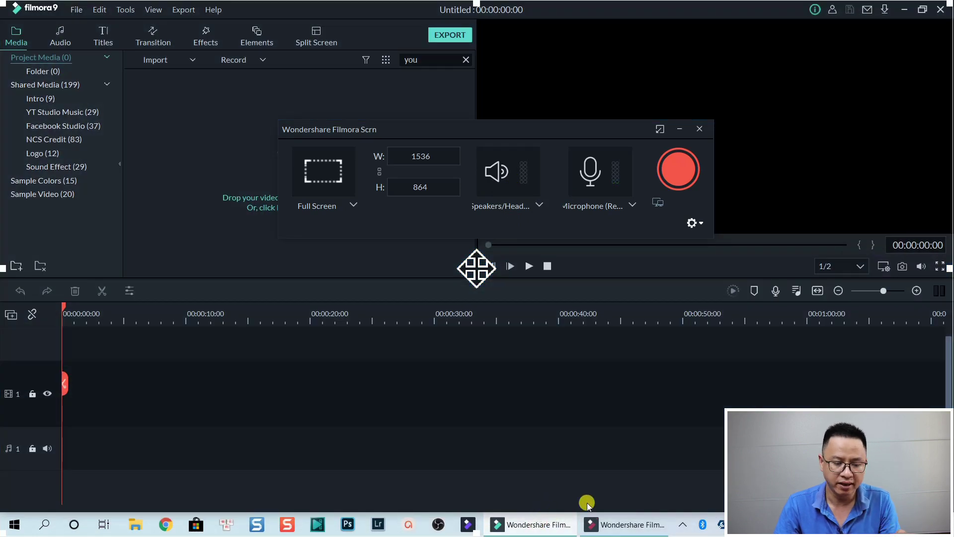
{"action": "left_click", "coordinate": [636, 530]}
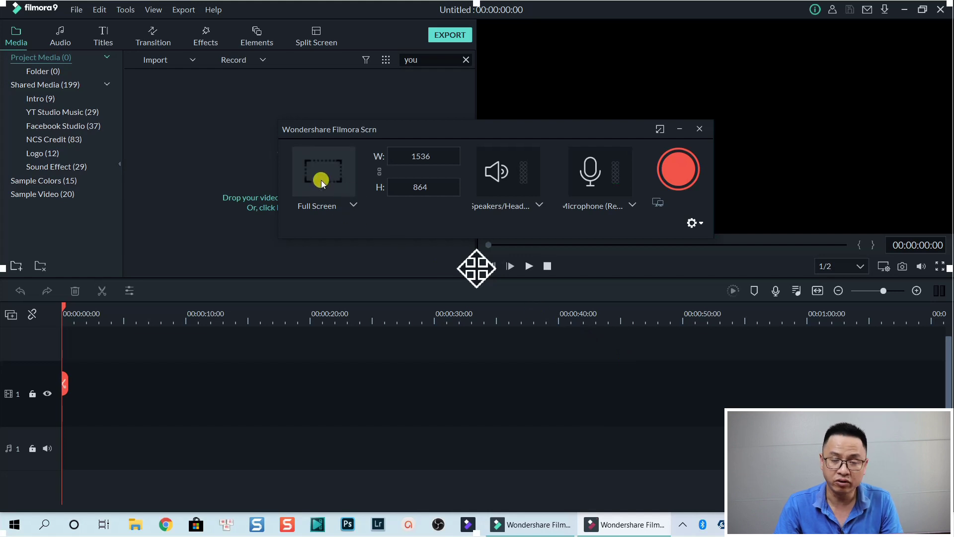
{"action": "left_click", "coordinate": [353, 203]}
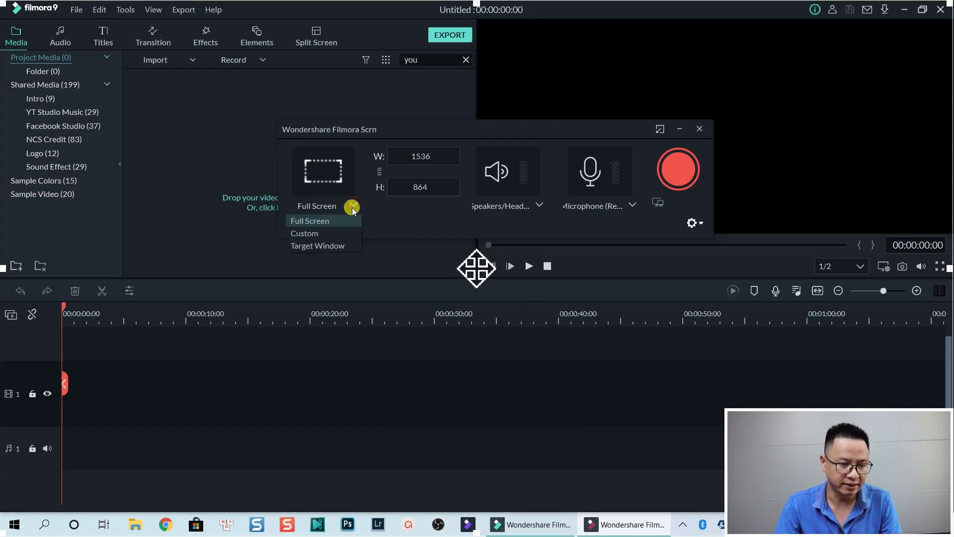
{"action": "left_click", "coordinate": [312, 234]}
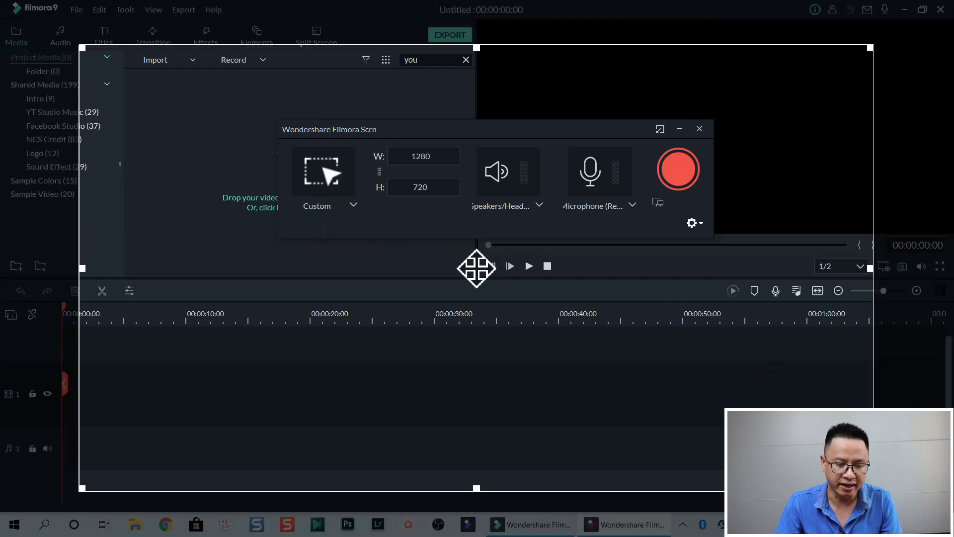
{"action": "left_click_drag", "start_coordinate": [870, 488], "coordinate": [726, 408]}
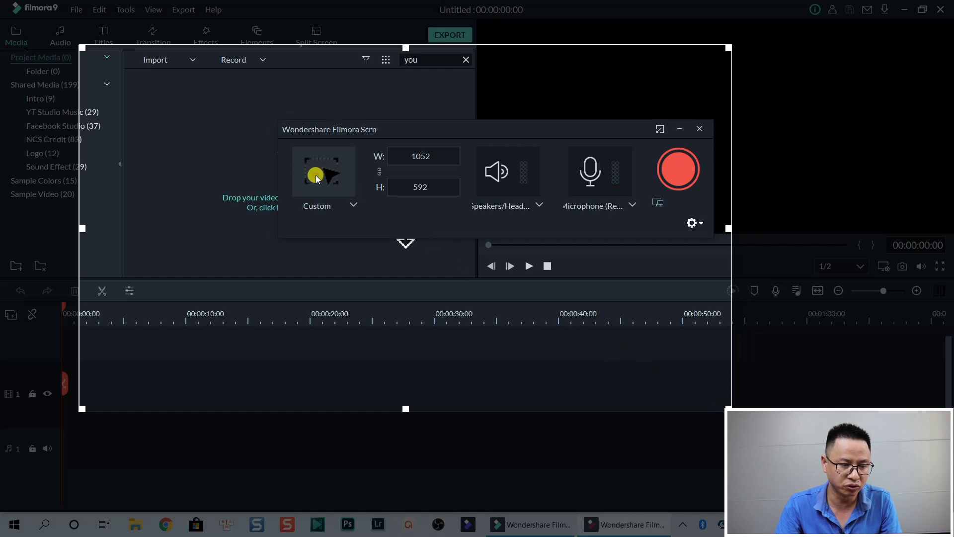
{"action": "left_click", "coordinate": [351, 202]}
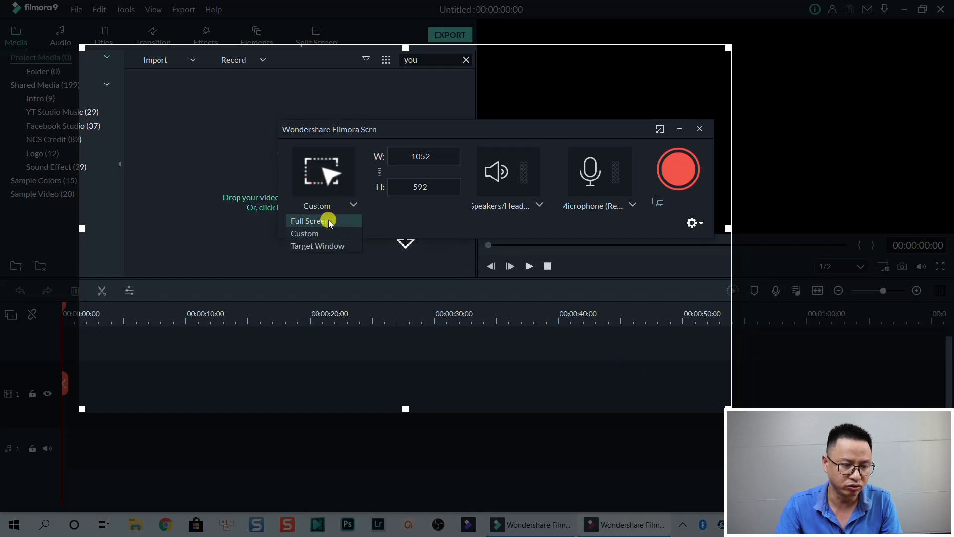
{"action": "left_click", "coordinate": [329, 220]}
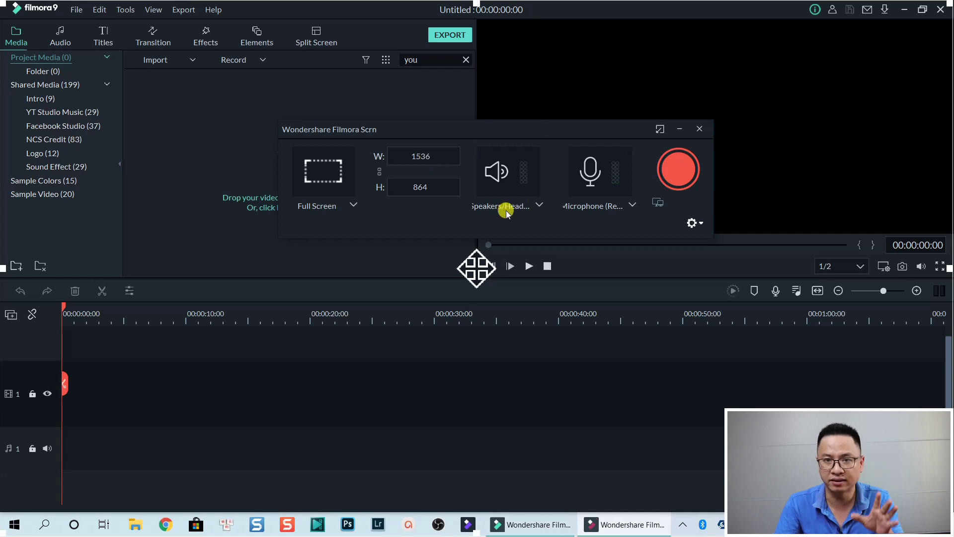
{"action": "left_click", "coordinate": [538, 204]}
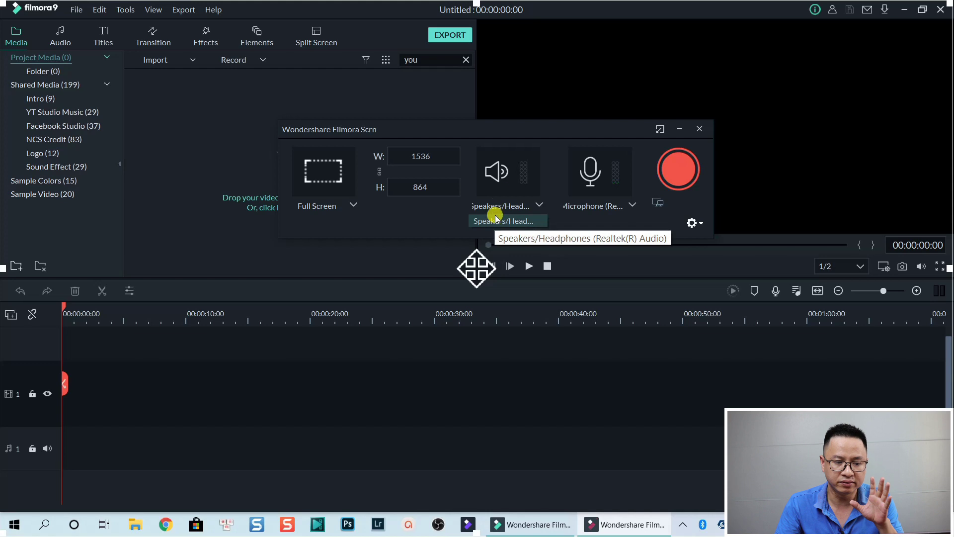
{"action": "left_click", "coordinate": [495, 178]}
{"action": "left_click", "coordinate": [496, 180]}
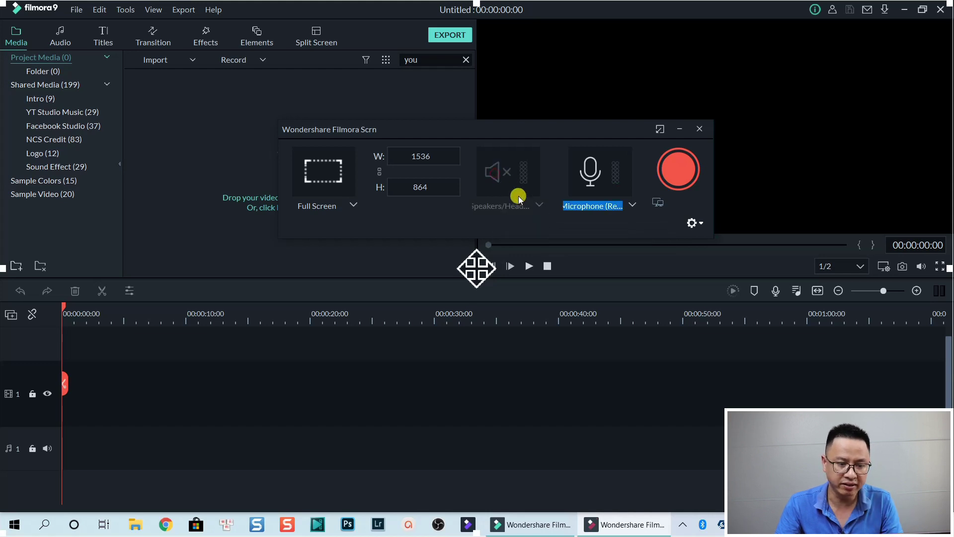
{"action": "left_click", "coordinate": [493, 180]}
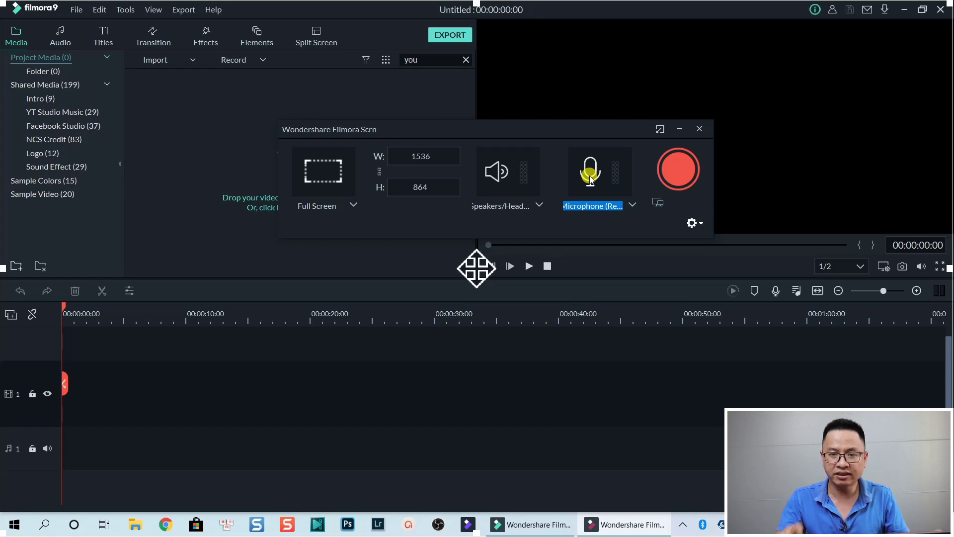
Expand the recorder settings, keeping the default Documents save folder, and check the 30 fps frame-rate choices
{"action": "left_click", "coordinate": [693, 220]}
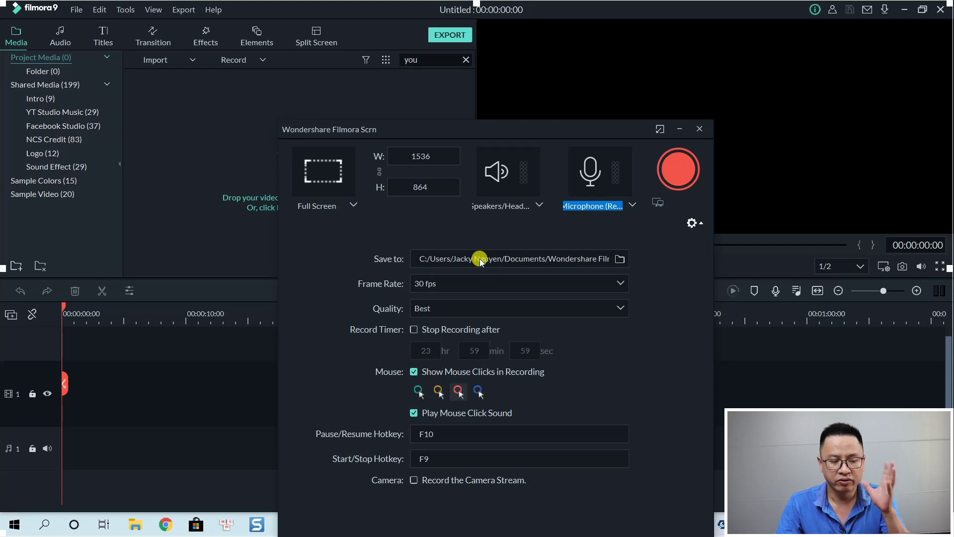
{"action": "left_click", "coordinate": [620, 259]}
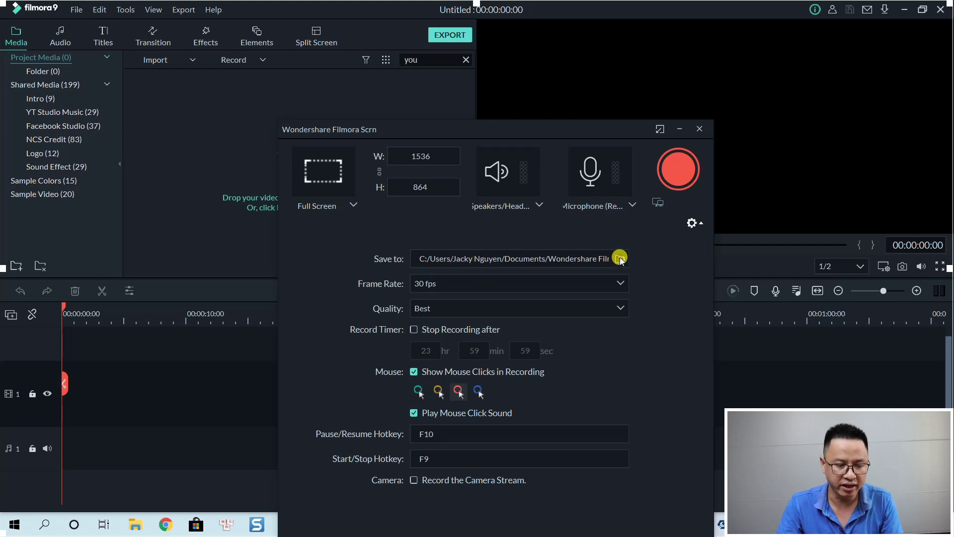
{"action": "left_click", "coordinate": [620, 258]}
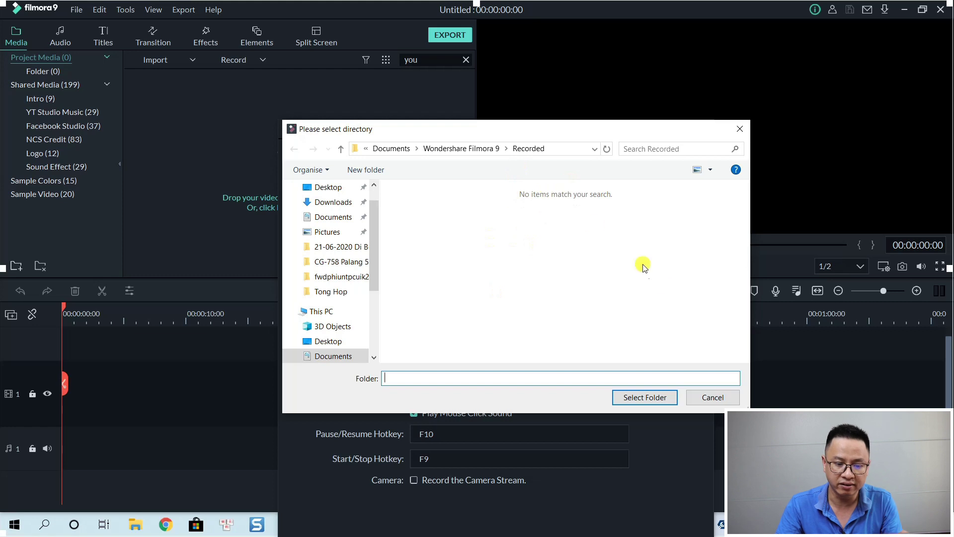
{"action": "left_click", "coordinate": [706, 400]}
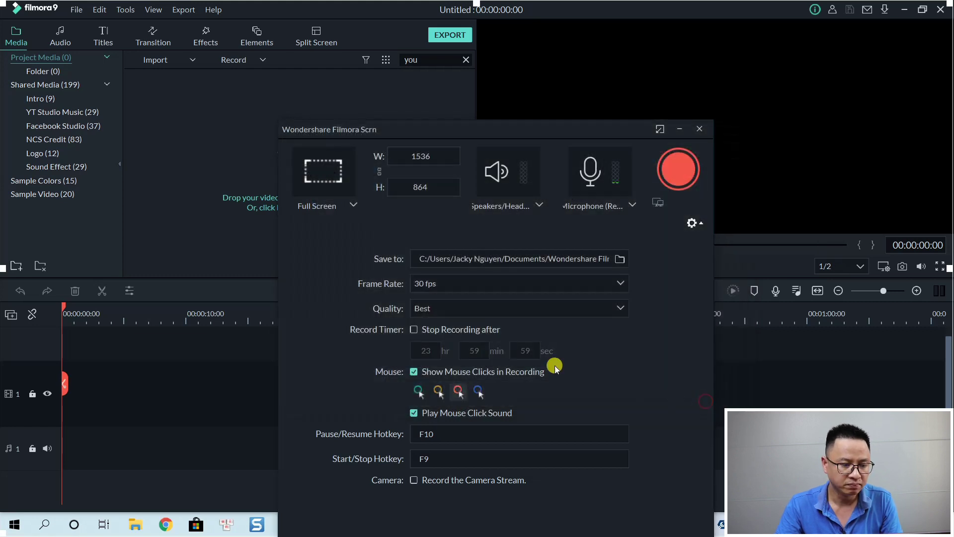
{"action": "left_click", "coordinate": [446, 283]}
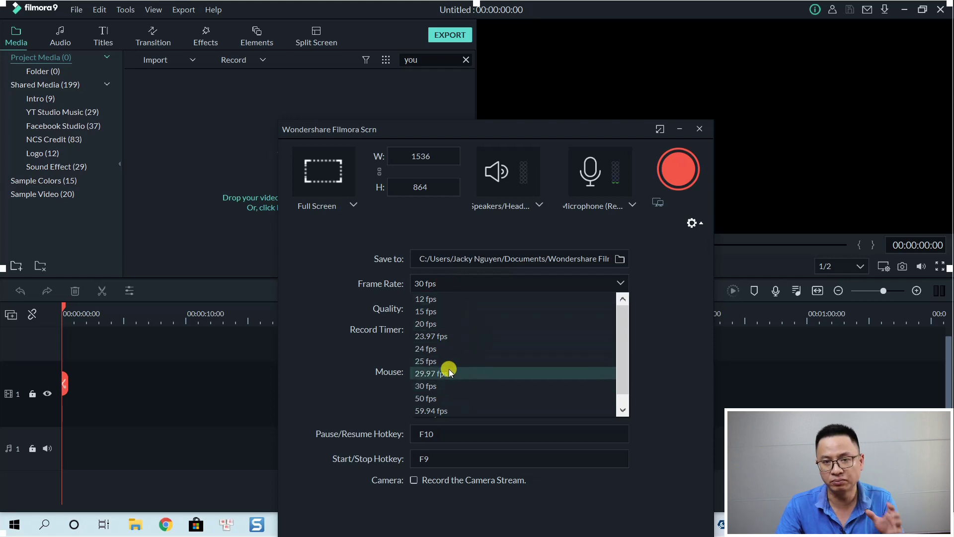
{"action": "scroll", "coordinate": [619, 382], "scroll_direction": "down", "scroll_amount": 1}
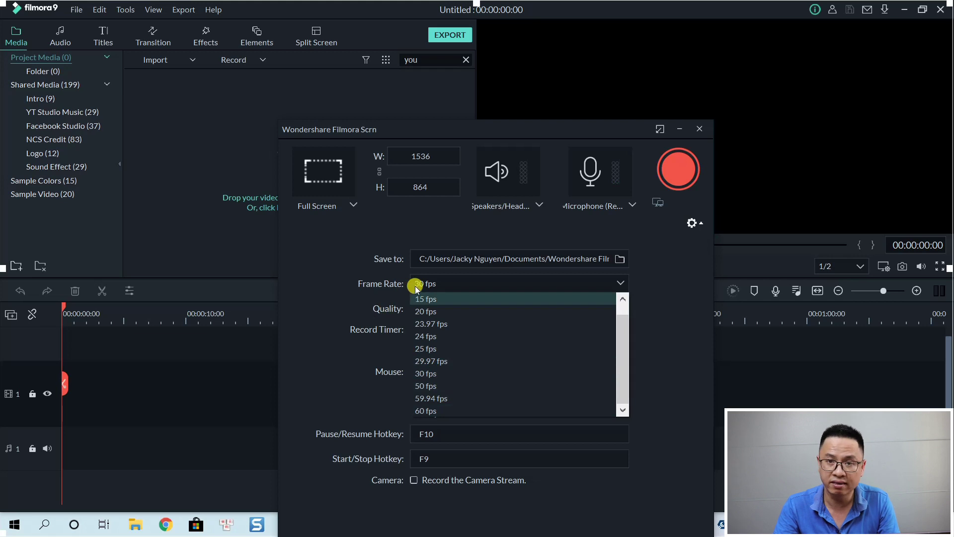
{"action": "left_click", "coordinate": [391, 284]}
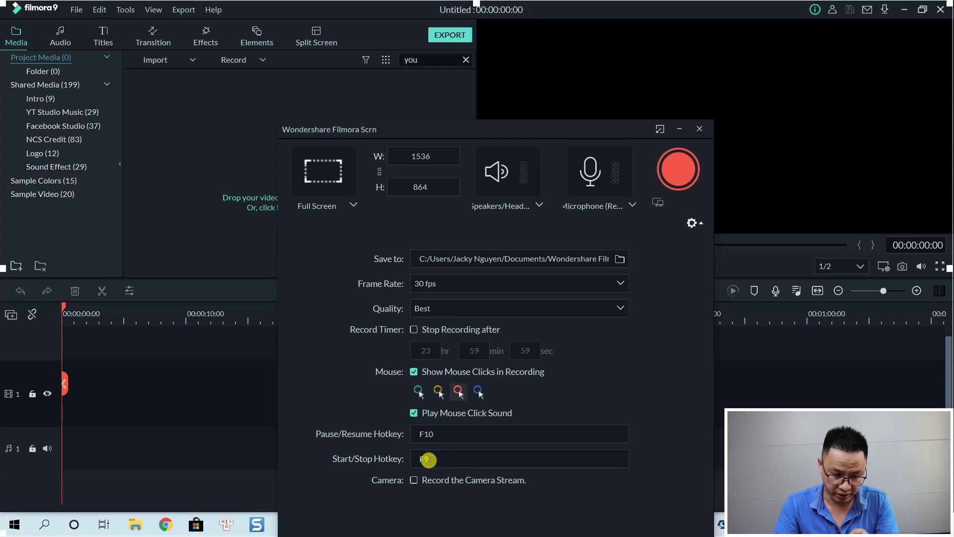
Start recording with the webcam on, refresh the desktop, and fit a blank window behind the webcam
{"action": "left_click", "coordinate": [413, 480]}
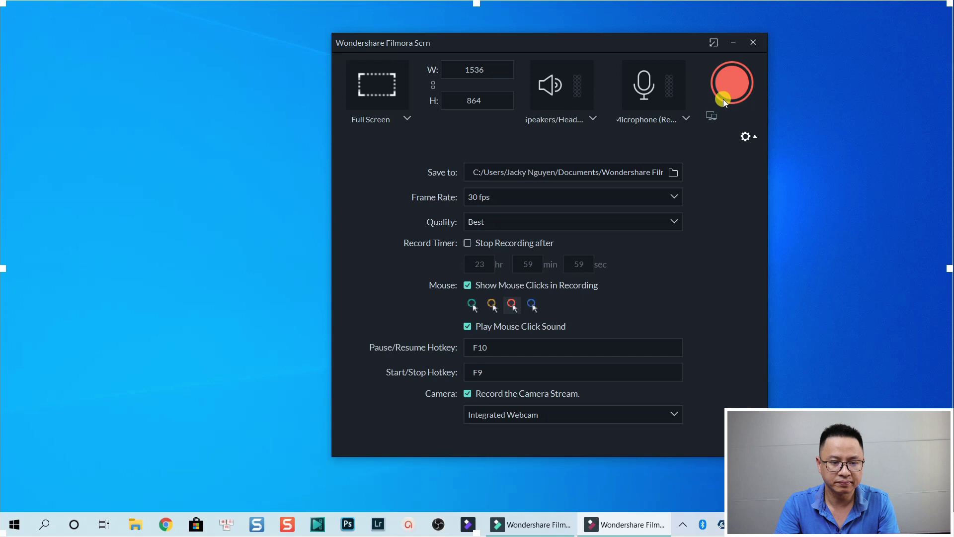
{"action": "left_click", "coordinate": [723, 99]}
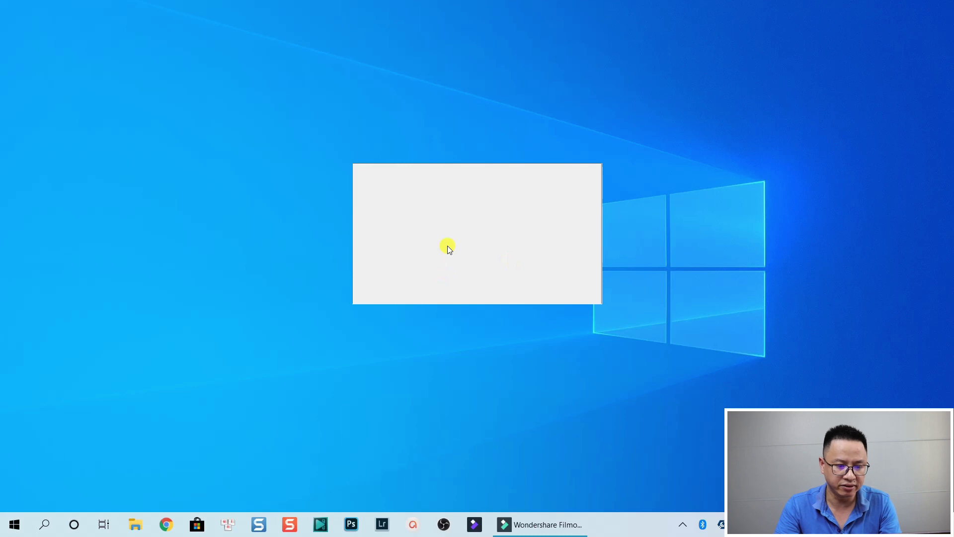
{"action": "right_click", "coordinate": [274, 115]}
{"action": "left_click", "coordinate": [201, 151]}
{"action": "left_click_drag", "start_coordinate": [571, 277], "coordinate": [774, 431]}
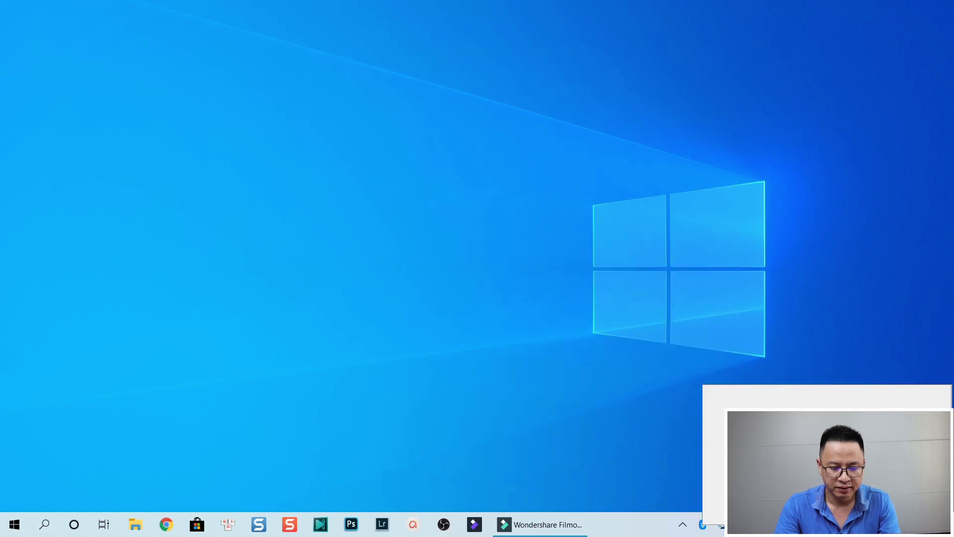
{"action": "left_click_drag", "start_coordinate": [705, 388], "coordinate": [775, 438]}
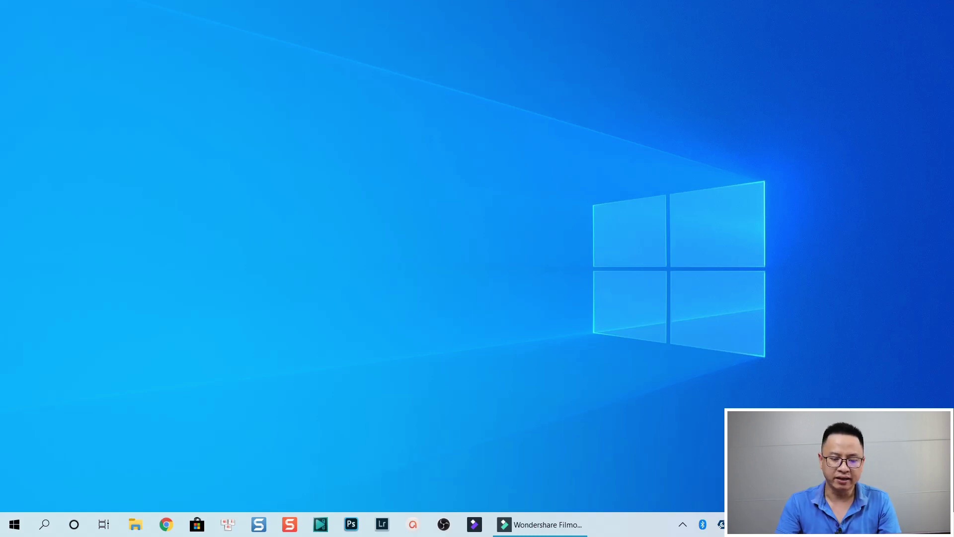
Refresh the desktop three more times as sample screen activity
{"action": "right_click", "coordinate": [292, 127]}
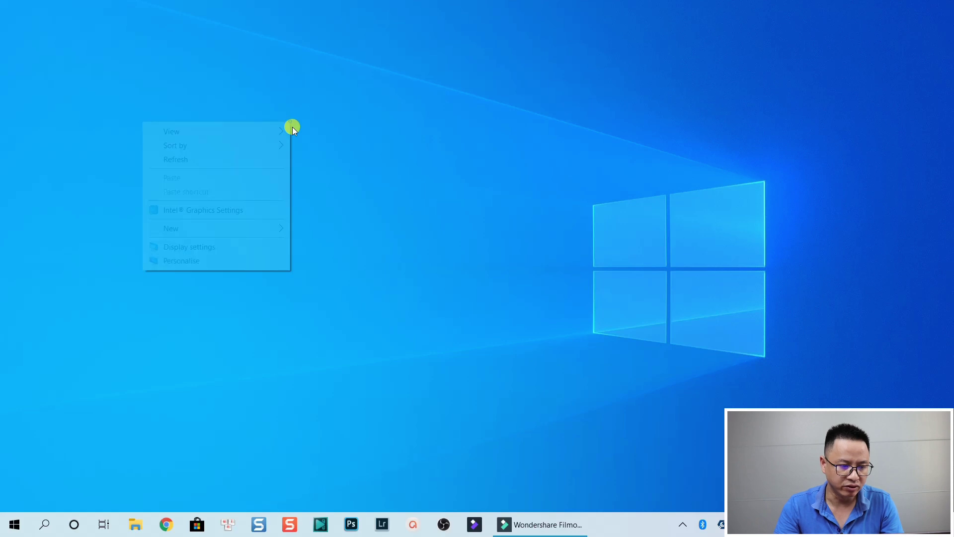
{"action": "left_click", "coordinate": [259, 160]}
{"action": "right_click", "coordinate": [333, 129]}
{"action": "left_click", "coordinate": [269, 164]}
{"action": "right_click", "coordinate": [330, 158]}
{"action": "left_click", "coordinate": [299, 193]}
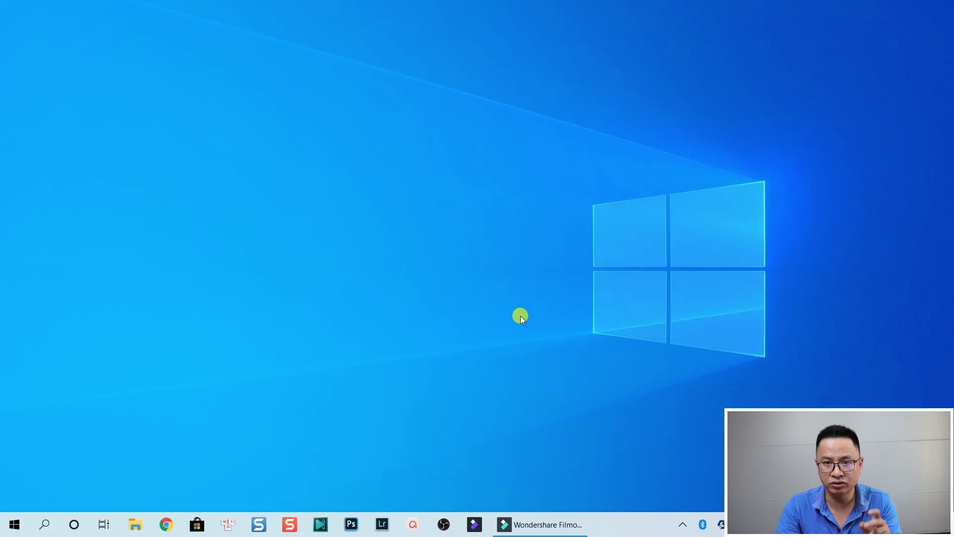
Stop the recording from the tray's Filmora recorder icon, adding the 34-second VID_20200622_173759 clip
{"action": "left_click", "coordinate": [682, 524]}
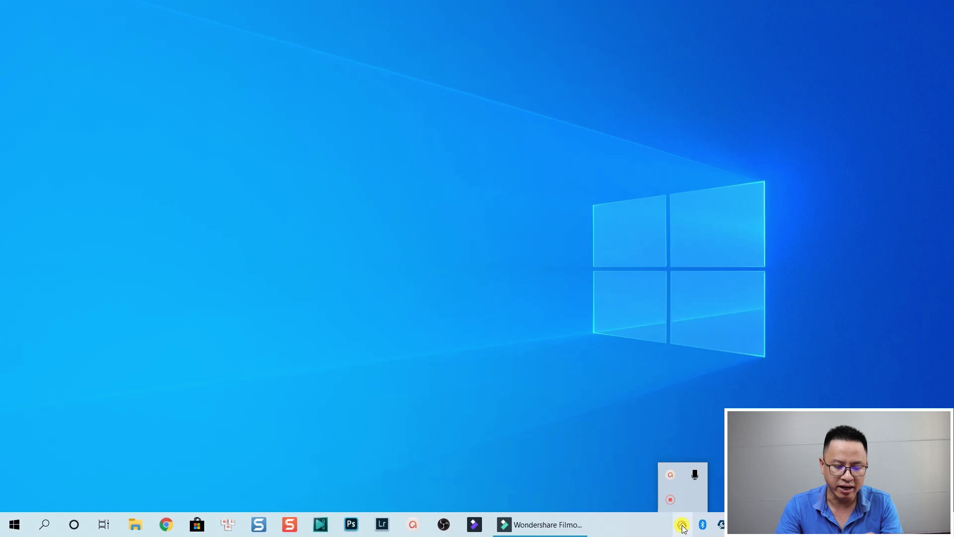
{"action": "left_click", "coordinate": [670, 500]}
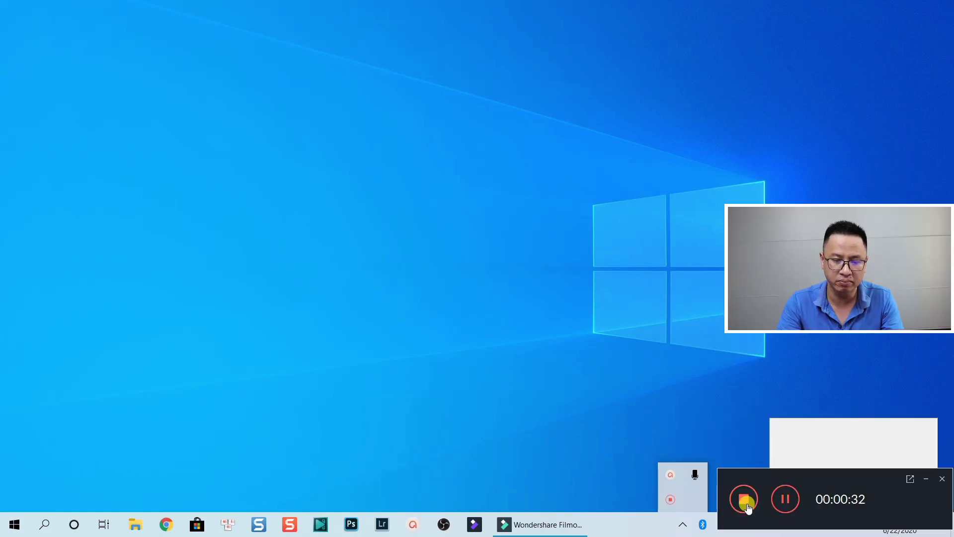
{"action": "left_click", "coordinate": [746, 505]}
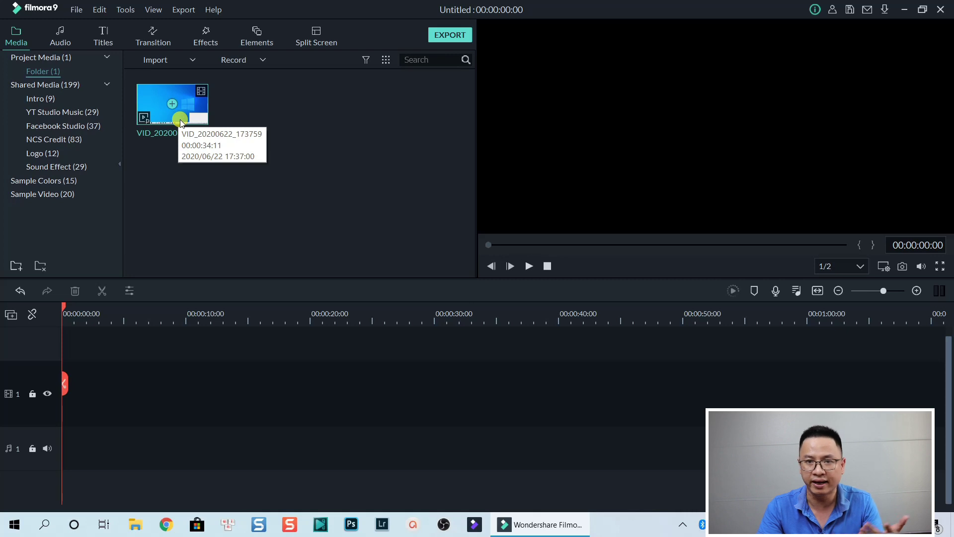
Put VID_20200622_173759 on video track 1, match the project to 1918 x 1078 23fps, and preview it
{"action": "left_click_drag", "start_coordinate": [187, 117], "coordinate": [63, 389]}
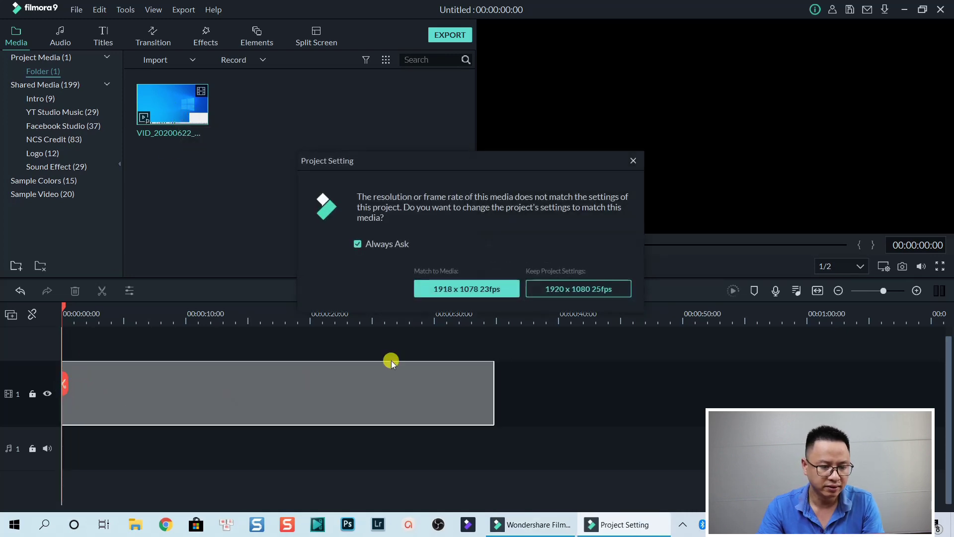
{"action": "left_click", "coordinate": [474, 288]}
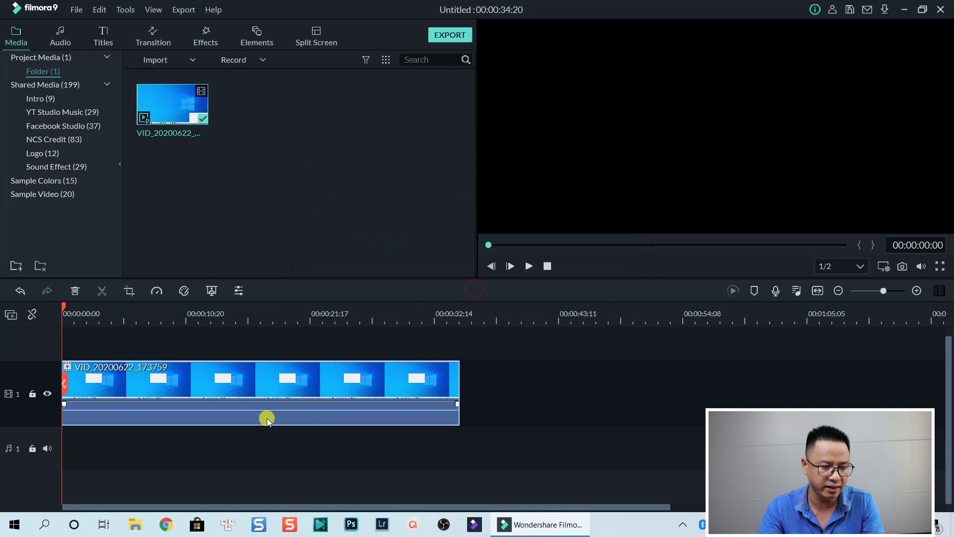
{"action": "key", "text": "space"}
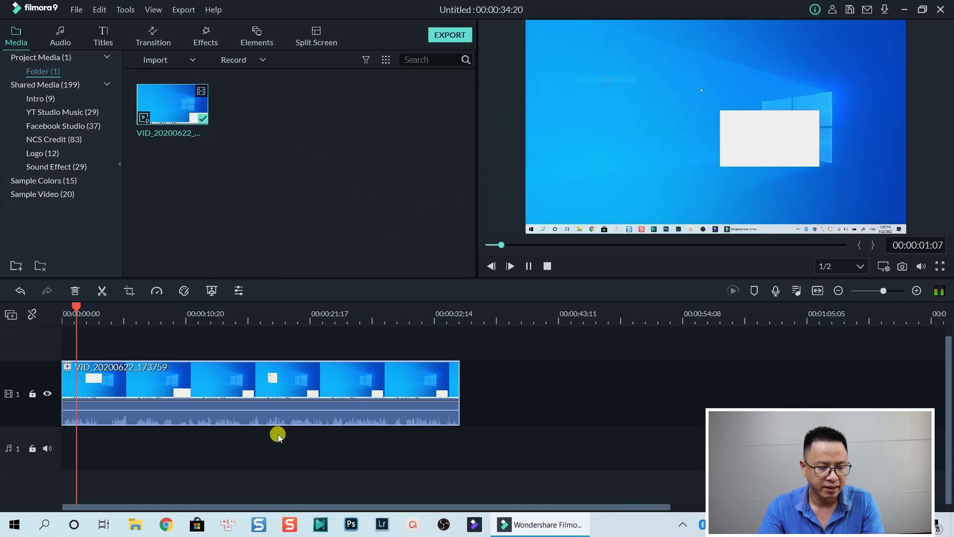
{"action": "key", "text": "space"}
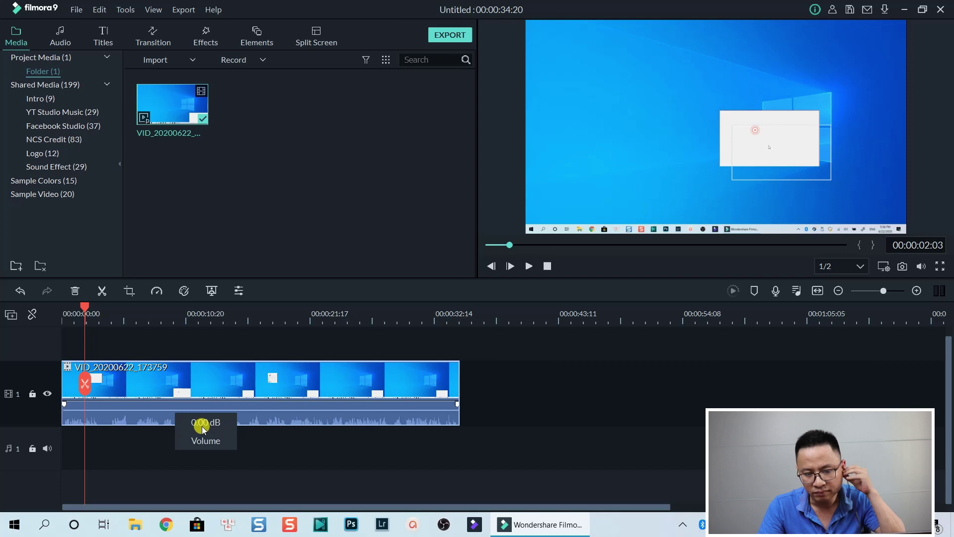
Preview the timeline, mute the clip's own audio, and set the playhead near 00:00:03
{"action": "key", "text": "space"}
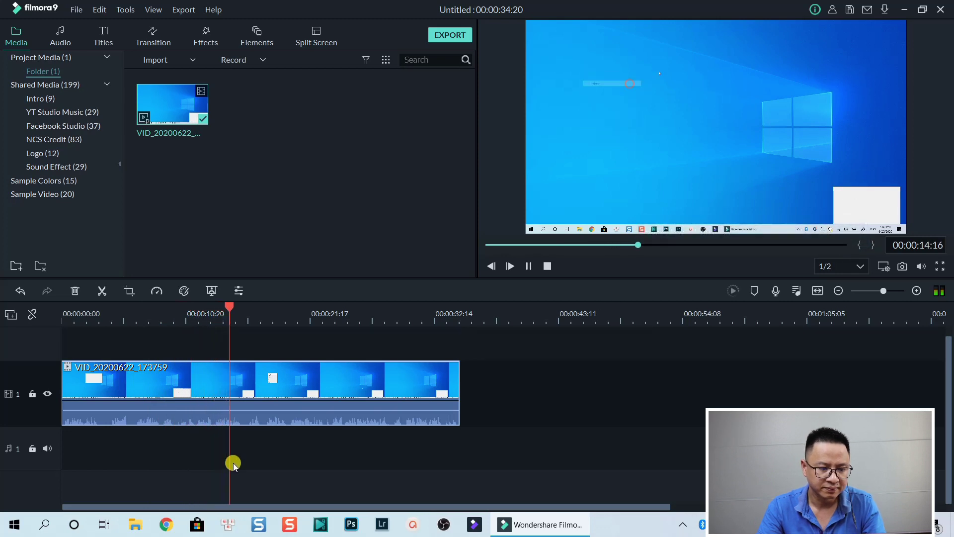
{"action": "key", "text": "space"}
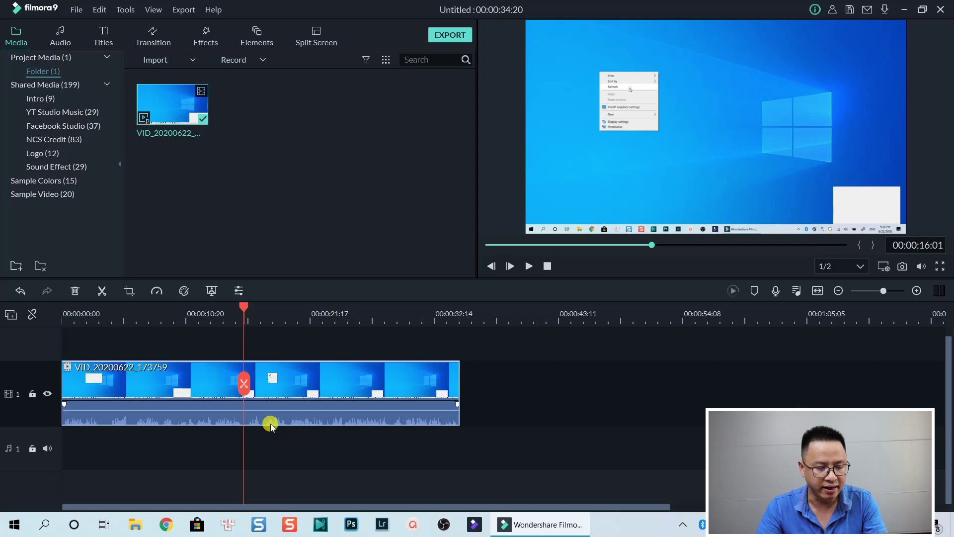
{"action": "right_click", "coordinate": [291, 393]}
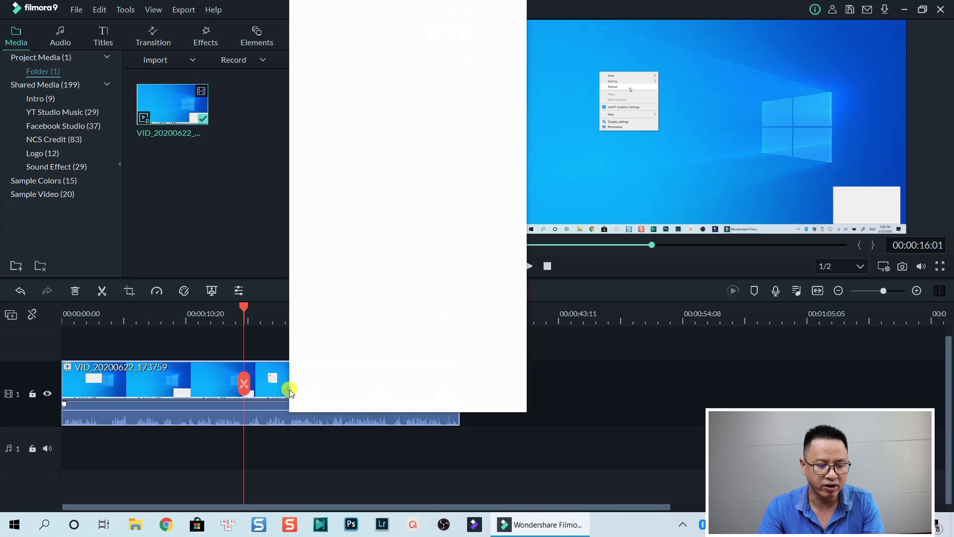
{"action": "left_click", "coordinate": [309, 268]}
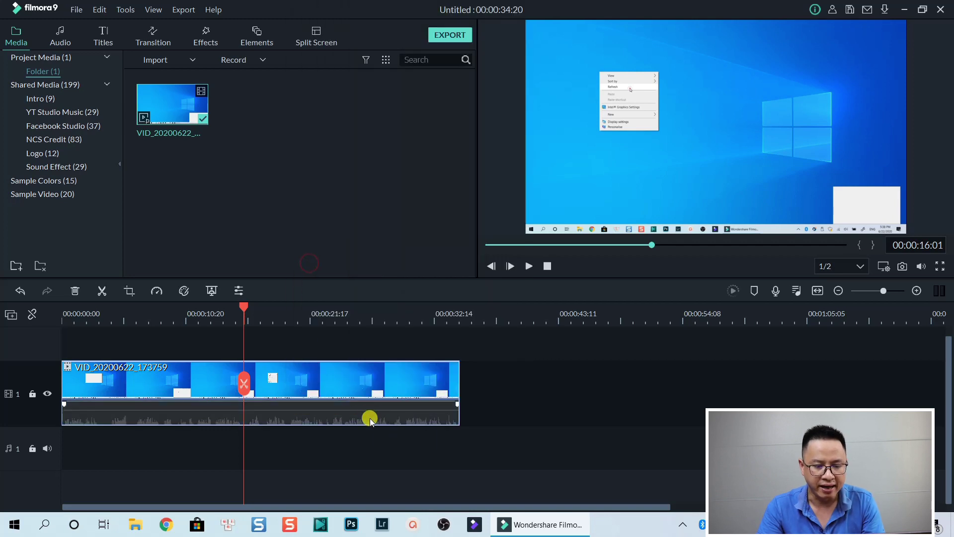
{"action": "left_click", "coordinate": [103, 317]}
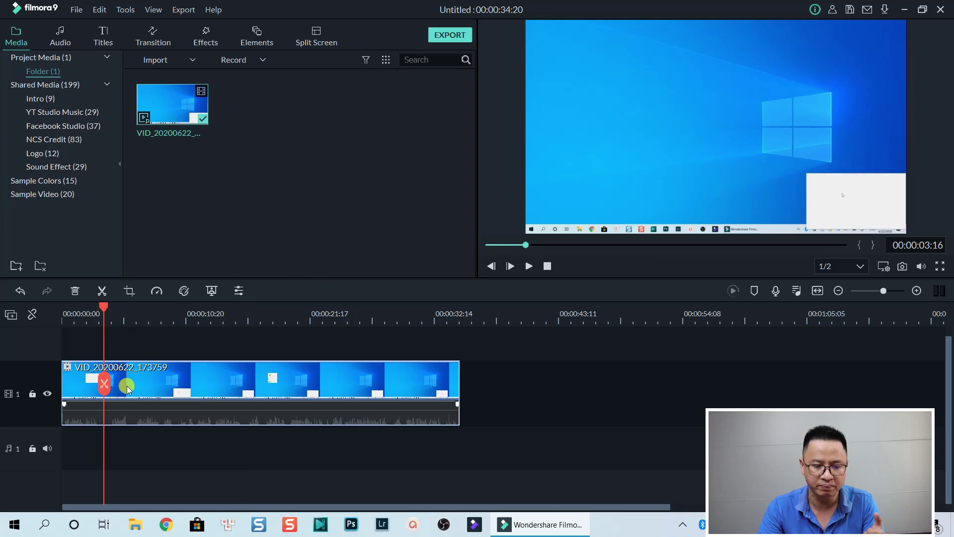
Record a voiceover onto audio track 1 from about 3 seconds, then return the playhead to the start
{"action": "left_click", "coordinate": [777, 292]}
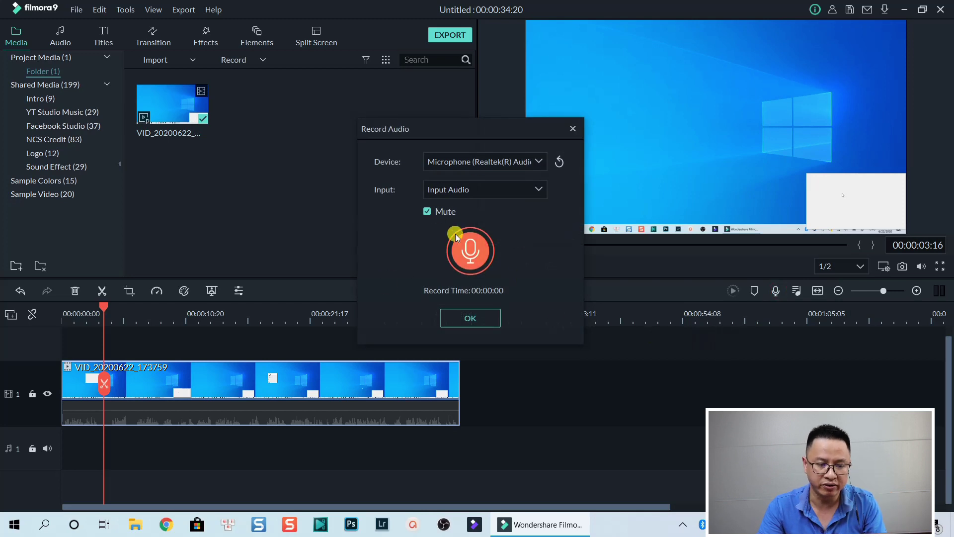
{"action": "left_click", "coordinate": [474, 261]}
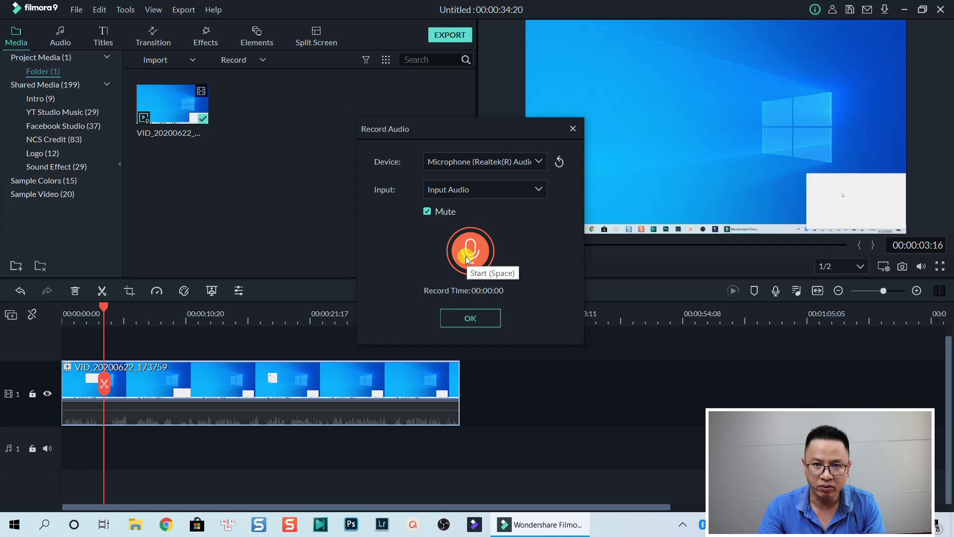
{"action": "left_click", "coordinate": [467, 259]}
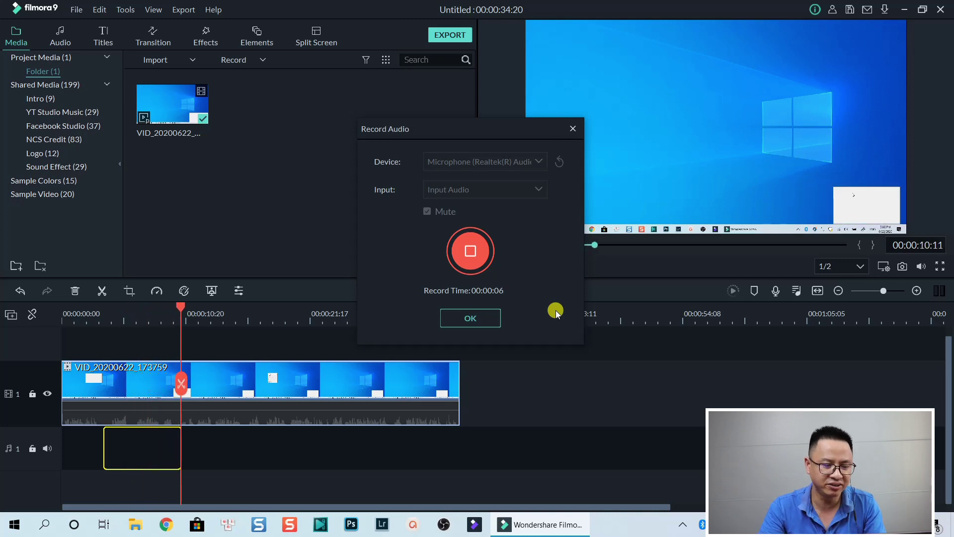
{"action": "key", "text": "space"}
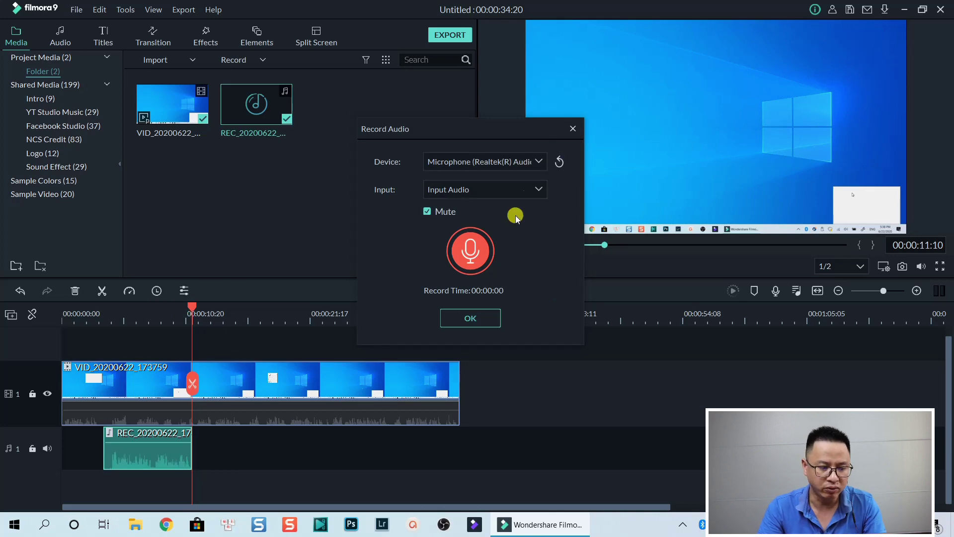
{"action": "left_click", "coordinate": [573, 128]}
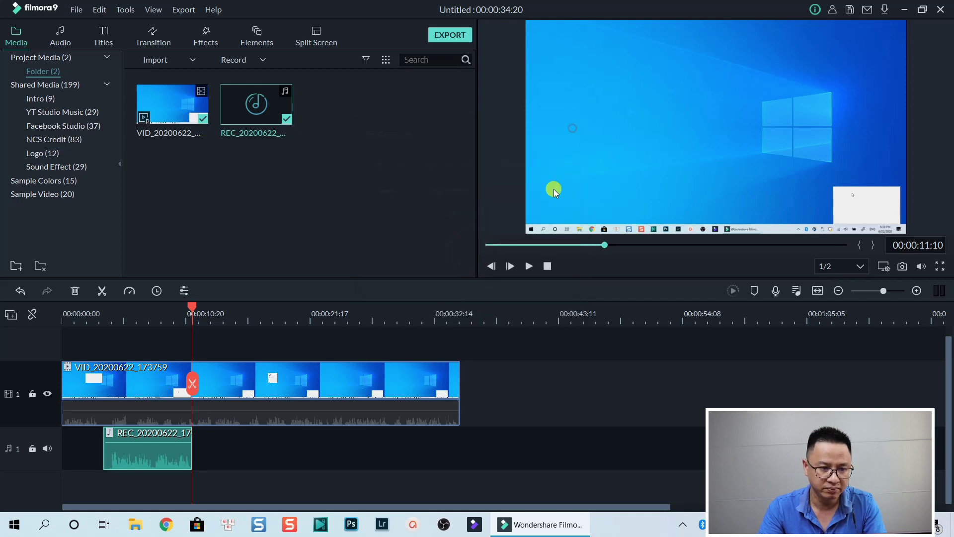
{"action": "left_click", "coordinate": [94, 314]}
Play back the recorded clip with its new voiceover, then stop playback
{"action": "key", "text": "space"}
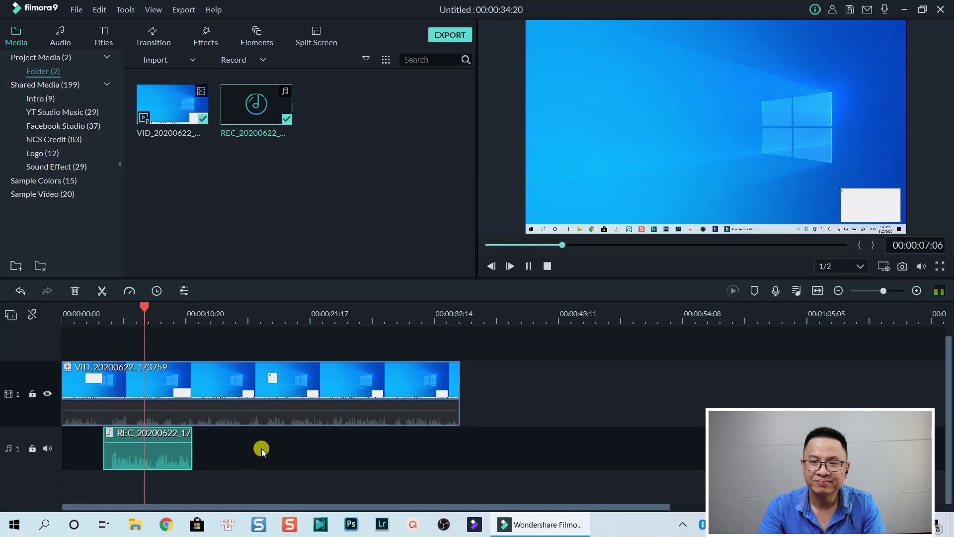
{"action": "key", "text": "space"}
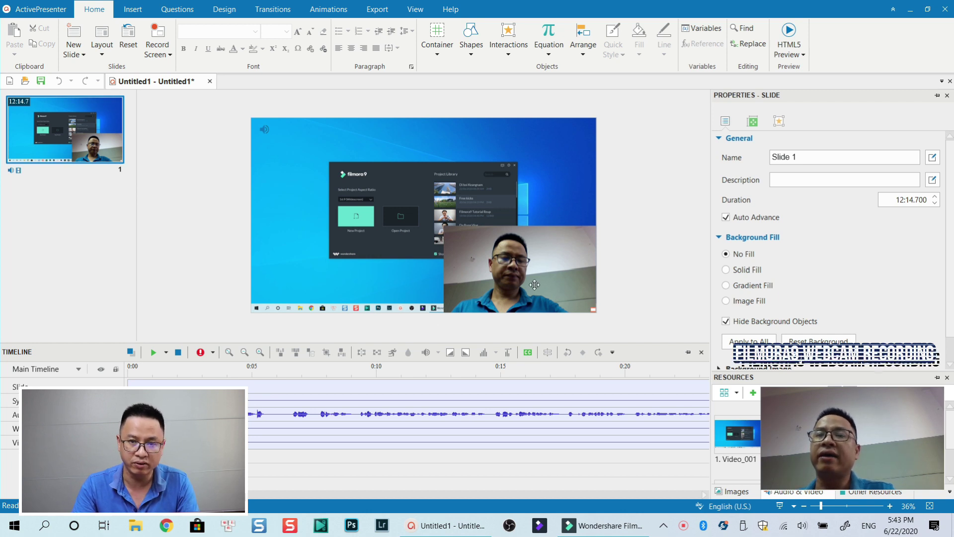
Shrink the Webcam_001.2 overlay and place it in the slide's bottom-right corner over the recording
{"action": "left_click", "coordinate": [474, 255]}
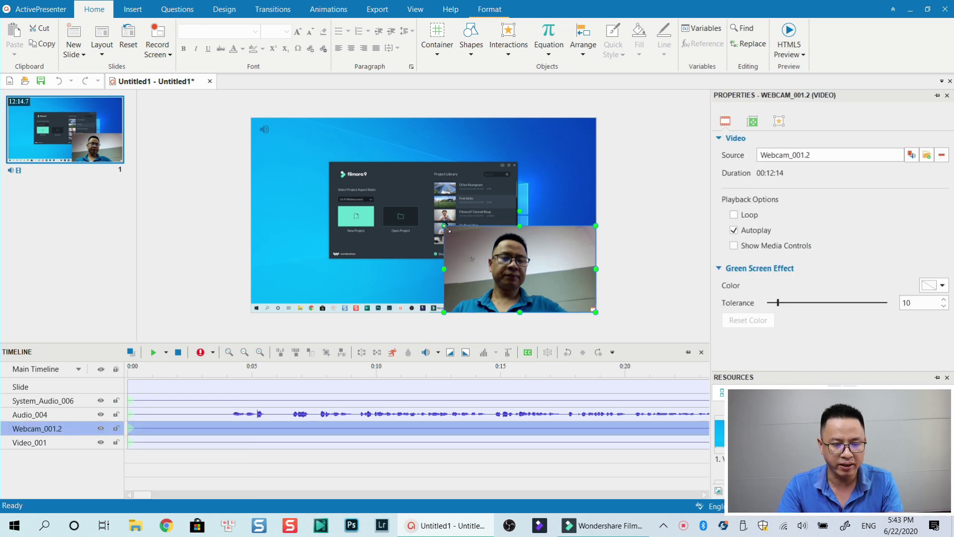
{"action": "left_click_drag", "start_coordinate": [519, 279], "coordinate": [489, 251]}
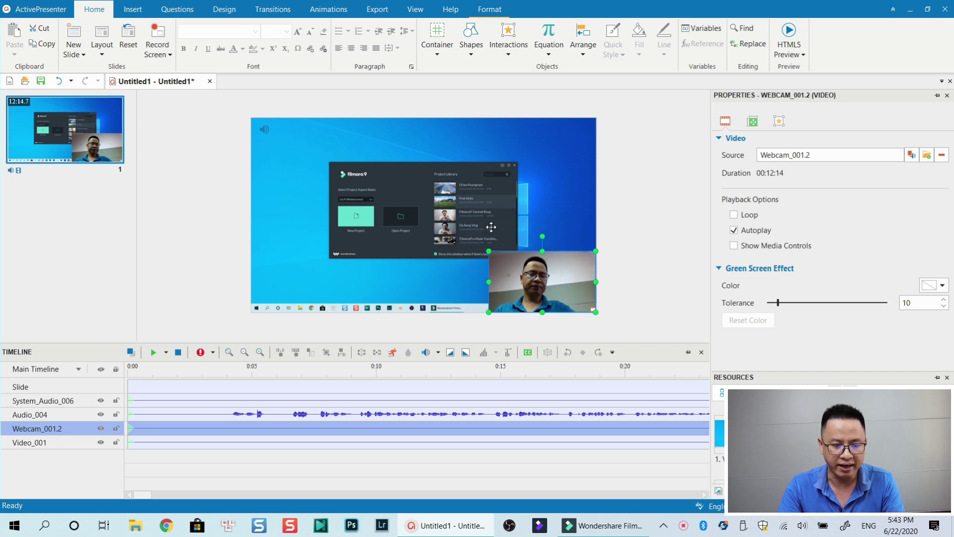
{"action": "left_click_drag", "start_coordinate": [543, 281], "coordinate": [324, 165]}
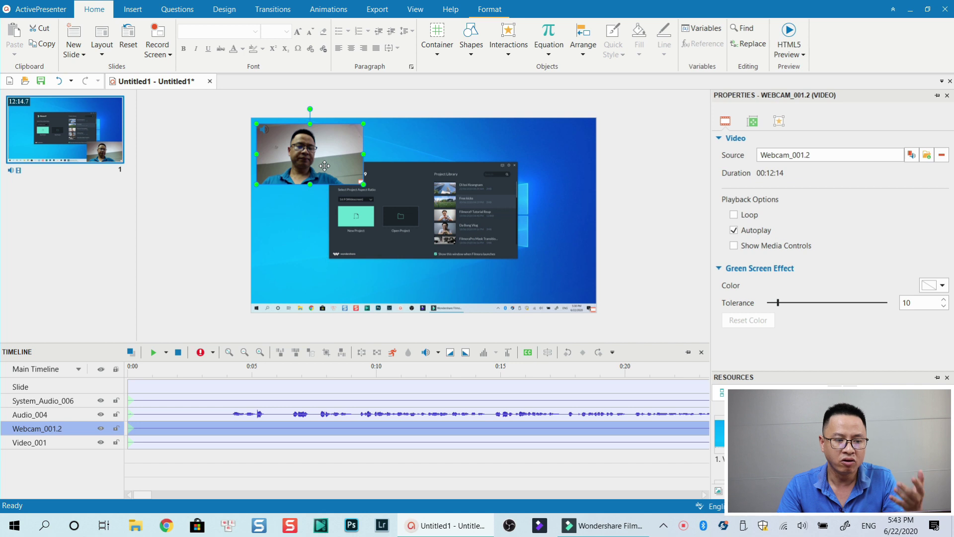
{"action": "left_click_drag", "start_coordinate": [325, 165], "coordinate": [553, 290]}
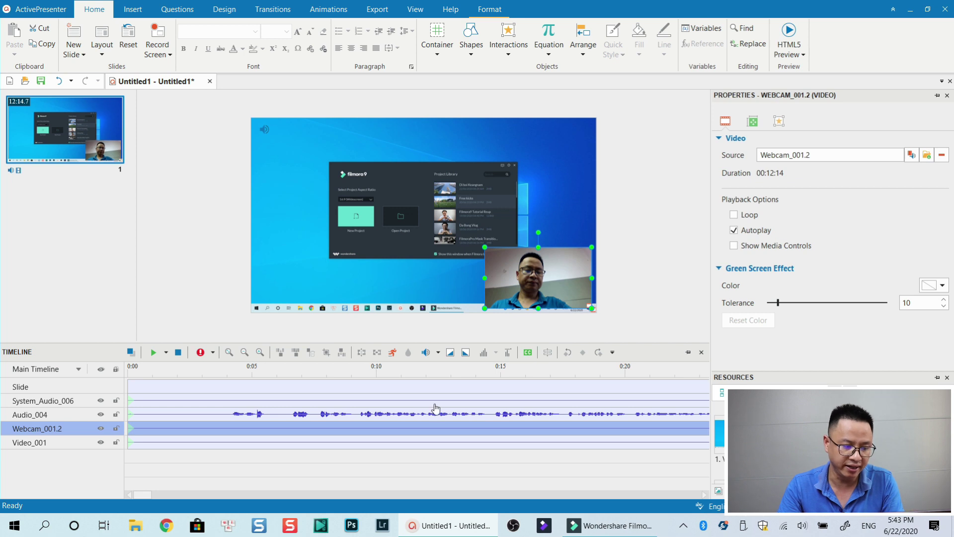
{"action": "left_click", "coordinate": [289, 429]}
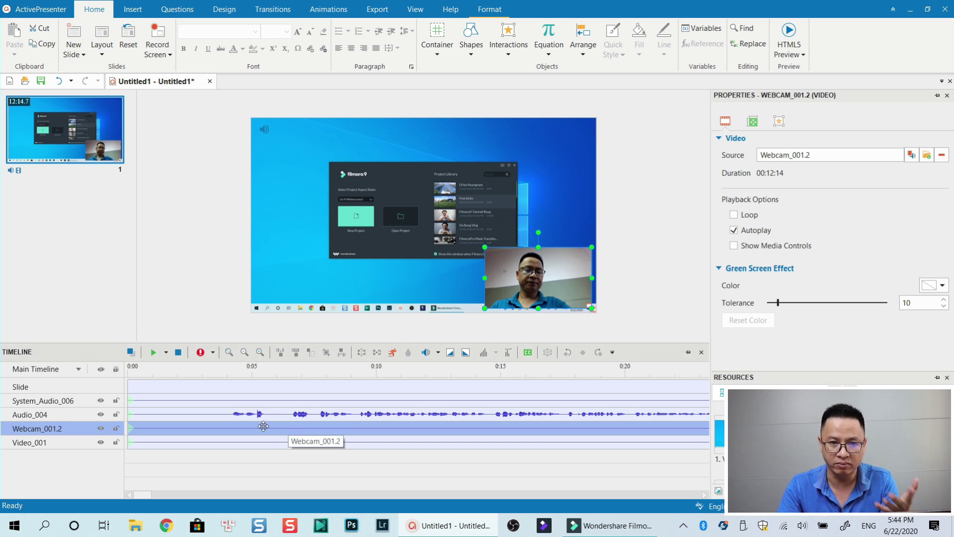
{"action": "key", "text": "Delete"}
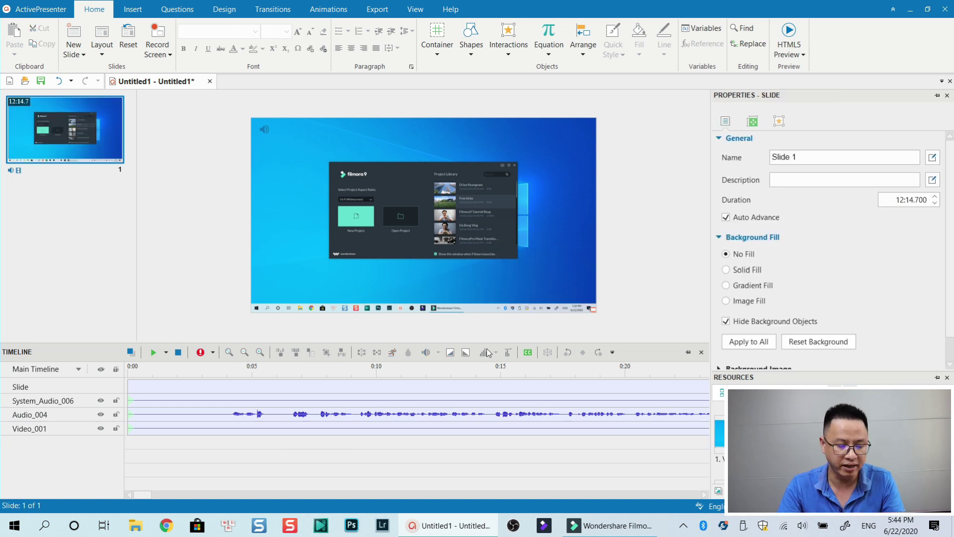
{"action": "key", "text": "ctrl+z"}
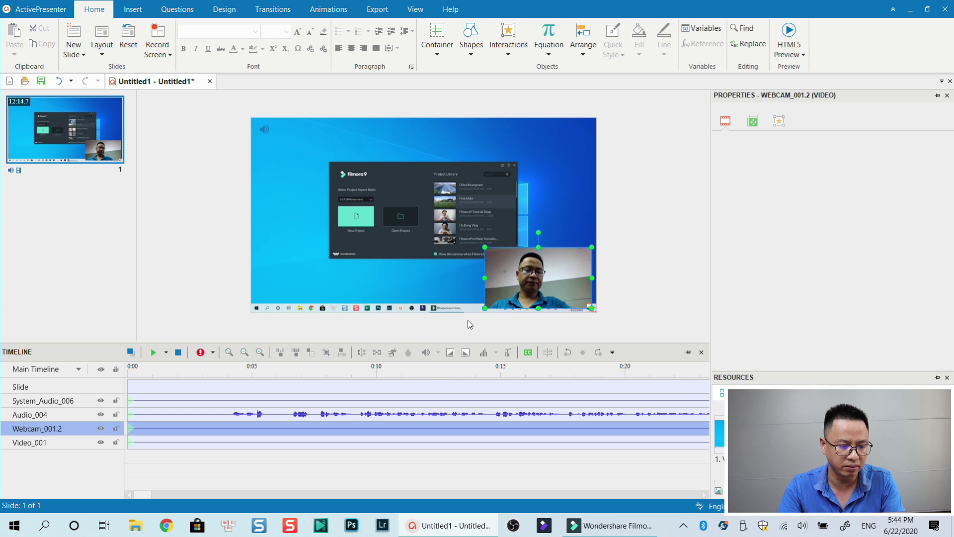
{"action": "left_click", "coordinate": [167, 414]}
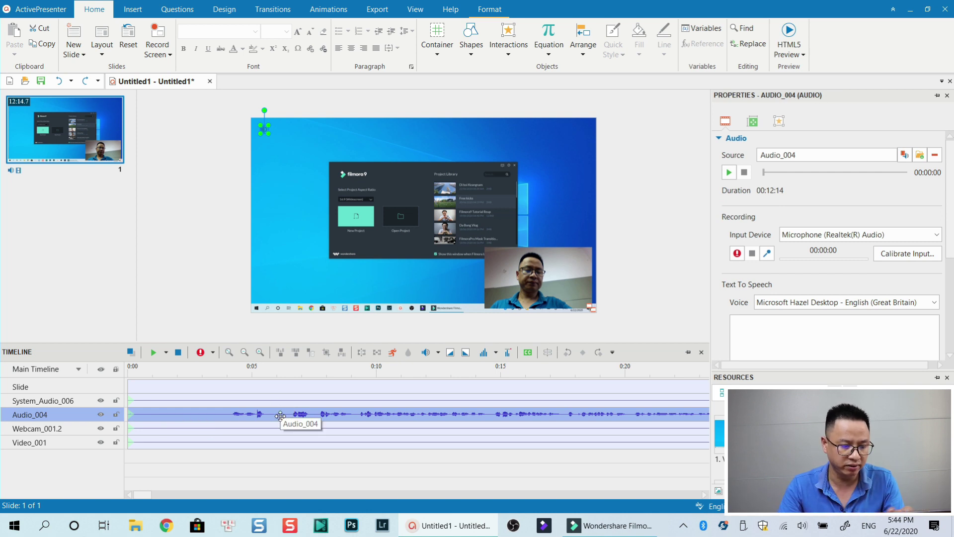
{"action": "left_click", "coordinate": [220, 372]}
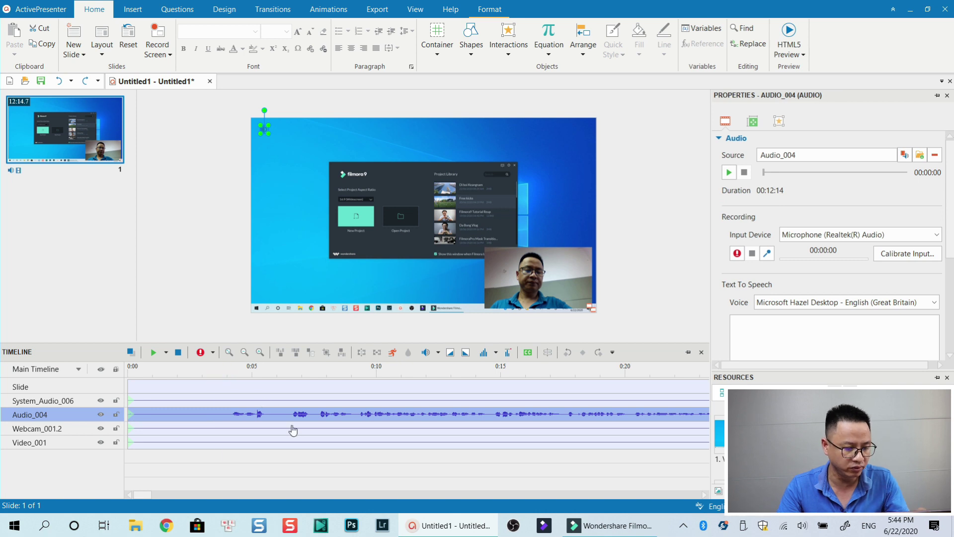
{"action": "left_click", "coordinate": [271, 413], "text": "ctrl"}
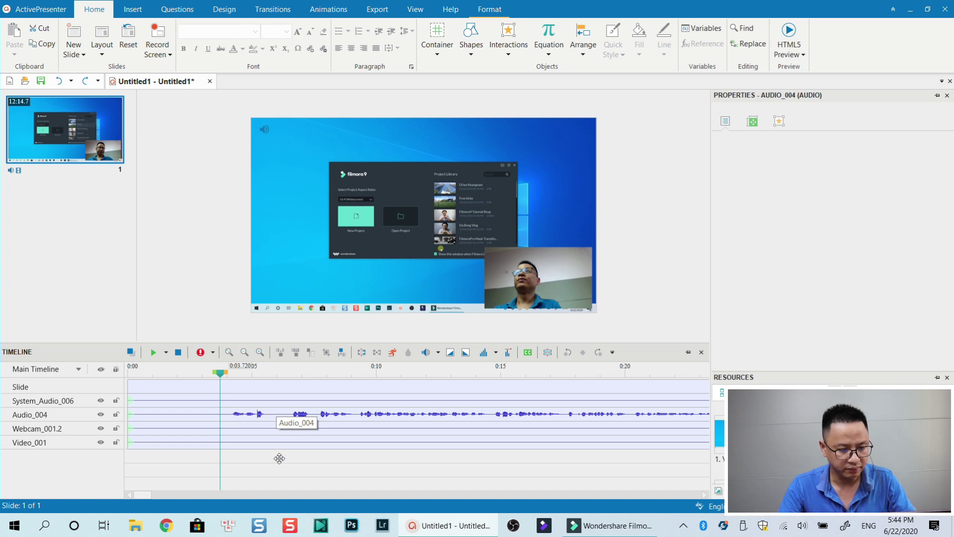
{"action": "key", "text": "space"}
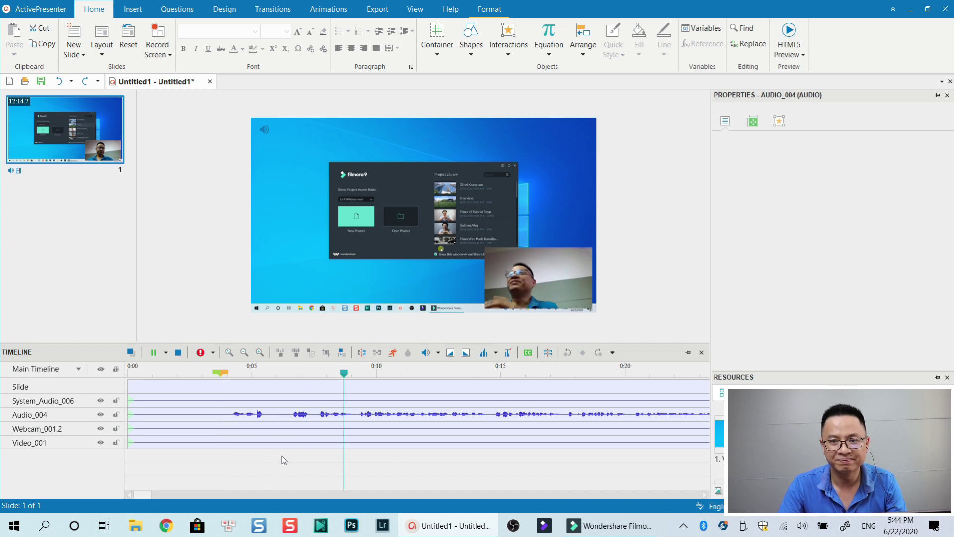
{"action": "left_click", "coordinate": [335, 443]}
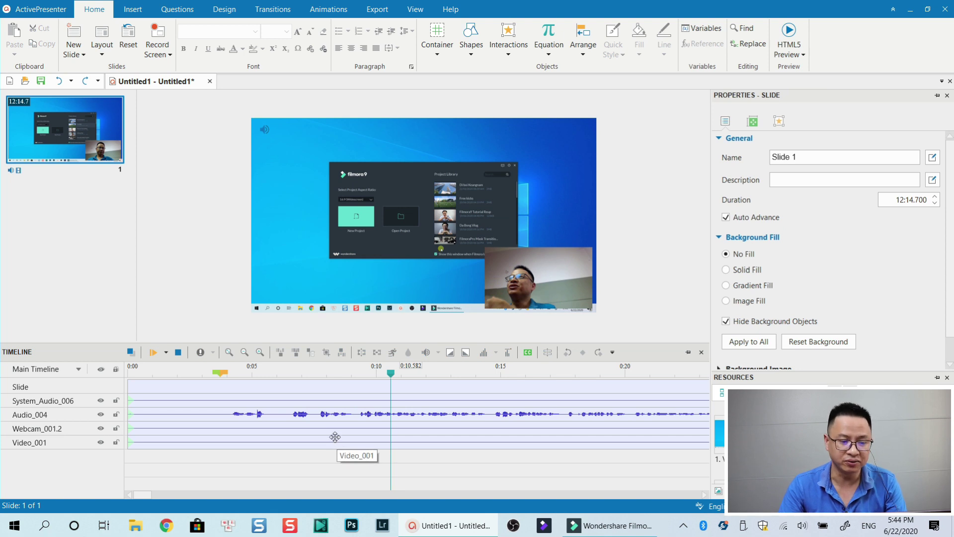
{"action": "left_click", "coordinate": [356, 414]}
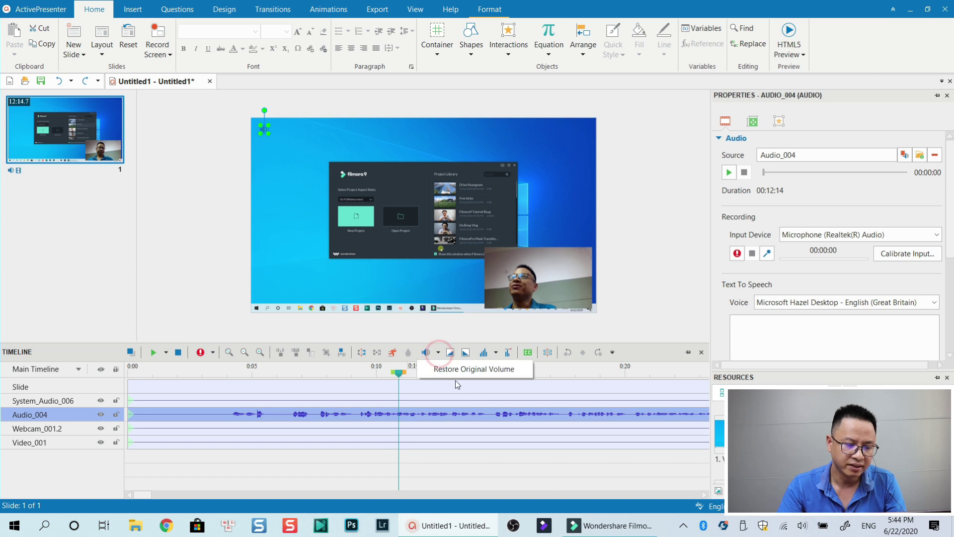
Check Audio_004's volume setting, then select each track in turn, ending on the Video_001 screen recording
{"action": "left_click", "coordinate": [426, 353]}
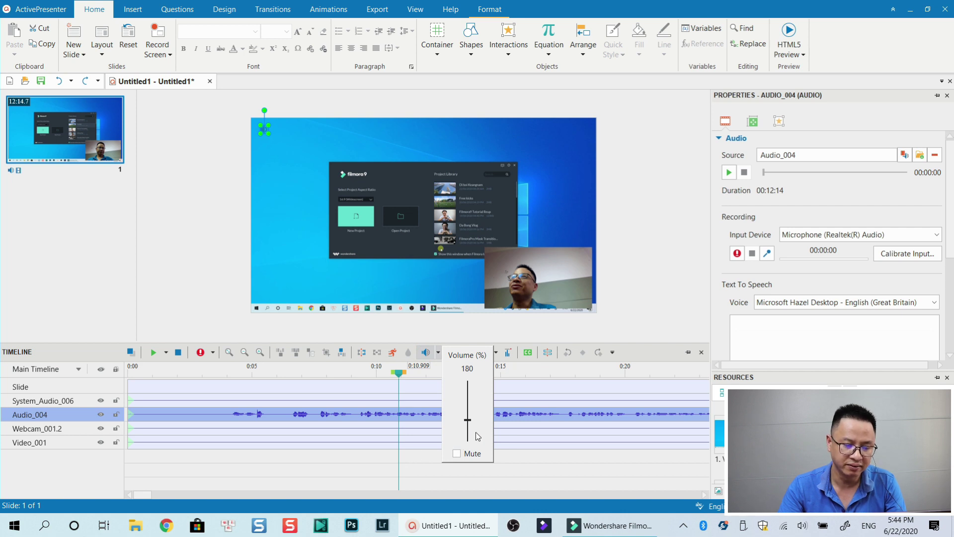
{"action": "left_click", "coordinate": [536, 457]}
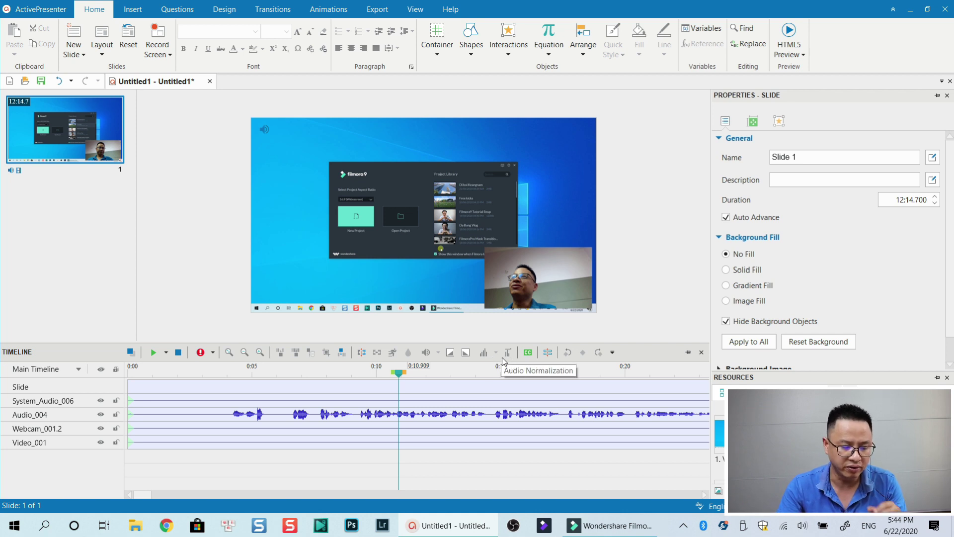
{"action": "left_click", "coordinate": [454, 413]}
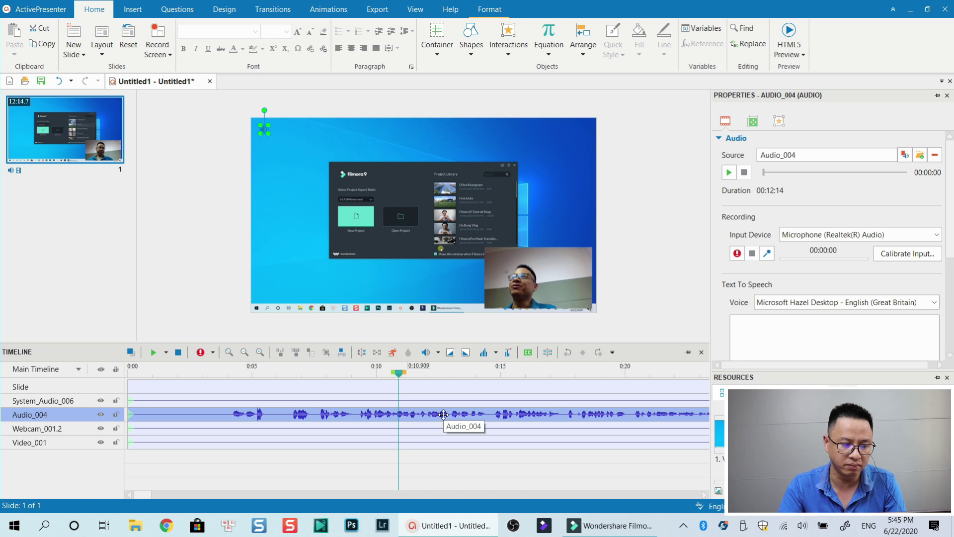
{"action": "left_click", "coordinate": [225, 427]}
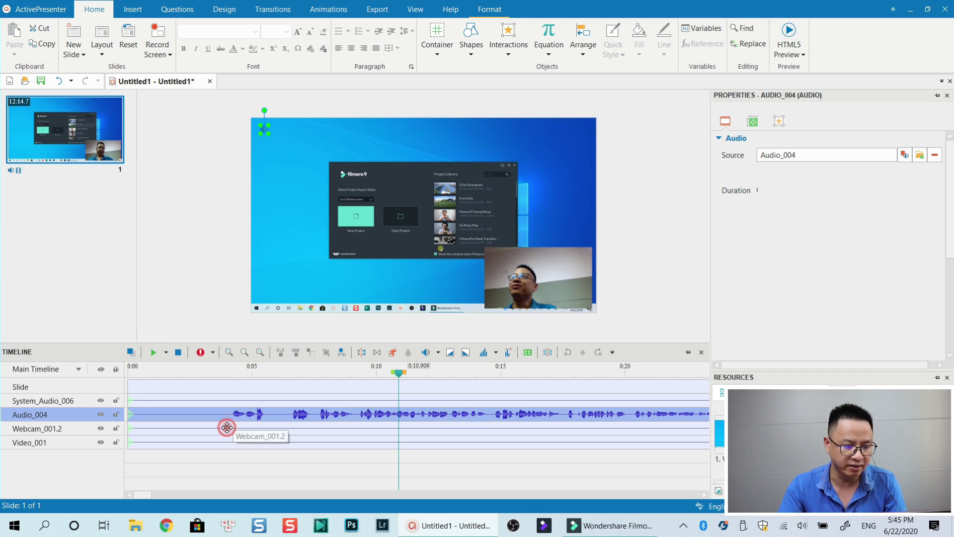
{"action": "left_click", "coordinate": [194, 405]}
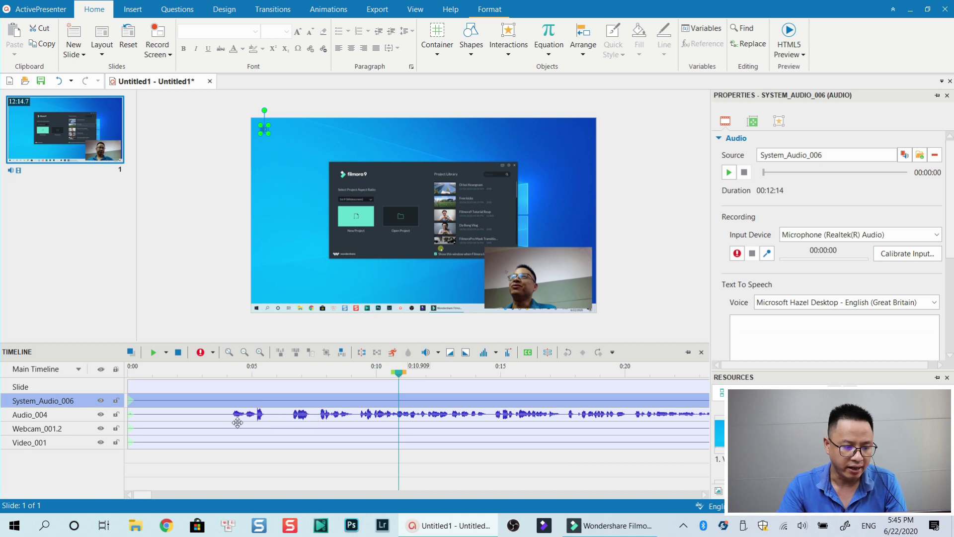
{"action": "left_click", "coordinate": [237, 442]}
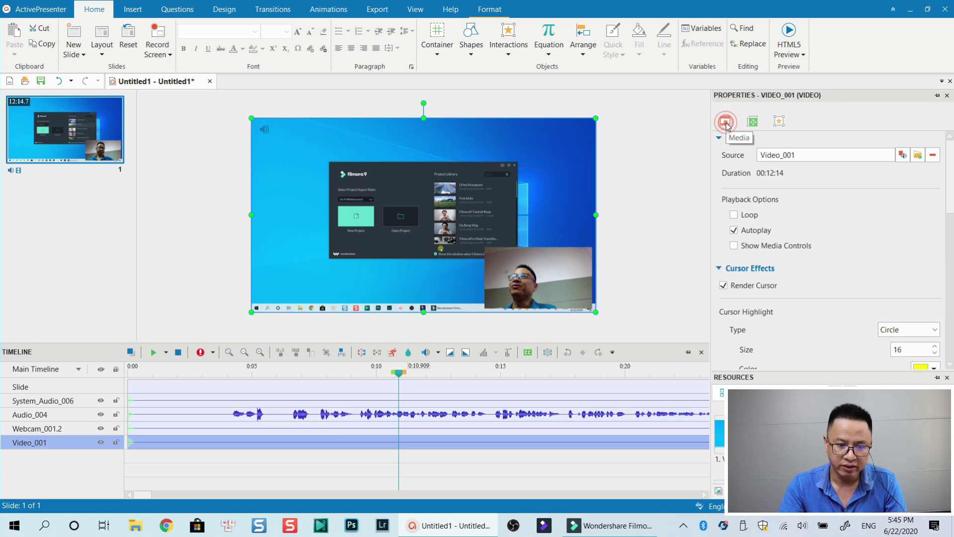
Set the Video_001 cursor highlight to a Circle shape with size 25 instead of 16
{"action": "scroll", "coordinate": [890, 273], "scroll_direction": "down", "scroll_amount": 2}
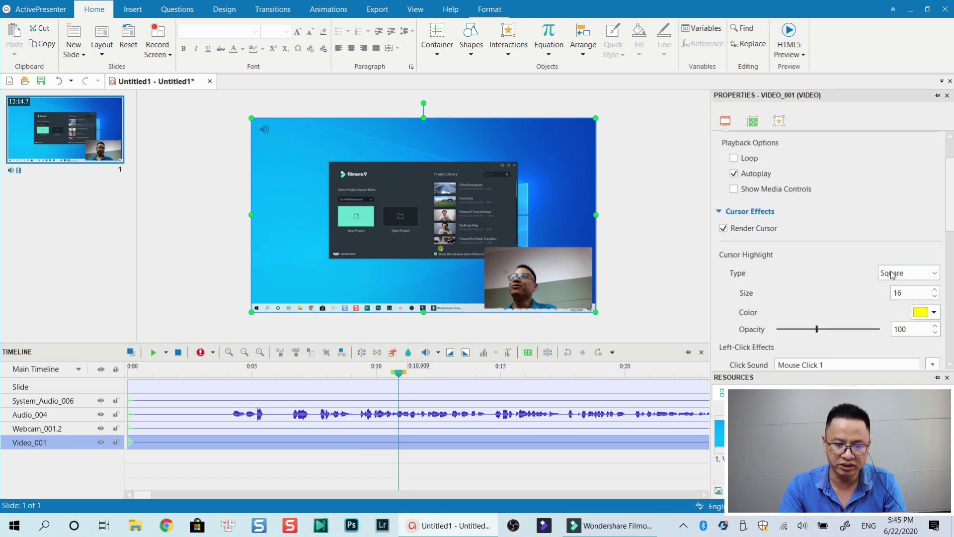
{"action": "scroll", "coordinate": [854, 276], "scroll_direction": "up", "scroll_amount": 1}
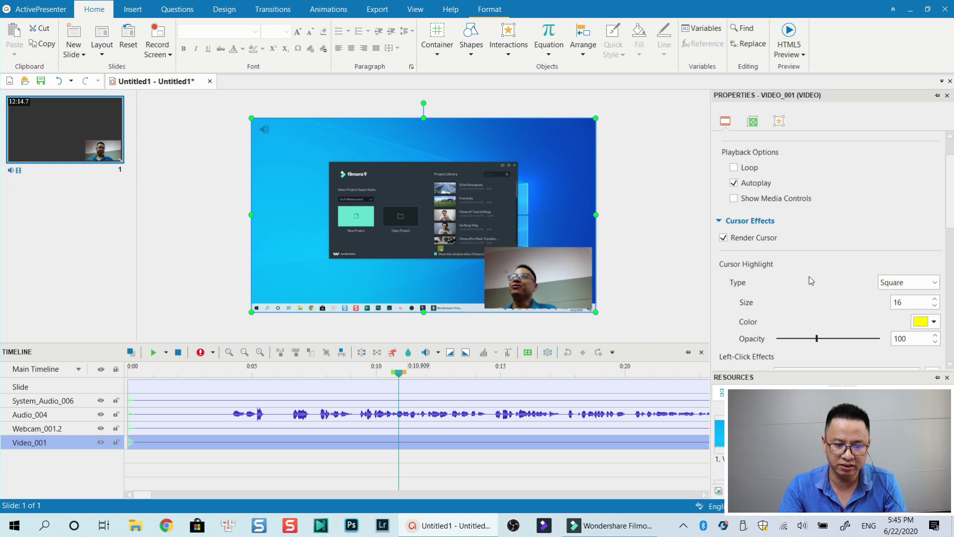
{"action": "left_click", "coordinate": [907, 285]}
{"action": "left_click", "coordinate": [896, 307]}
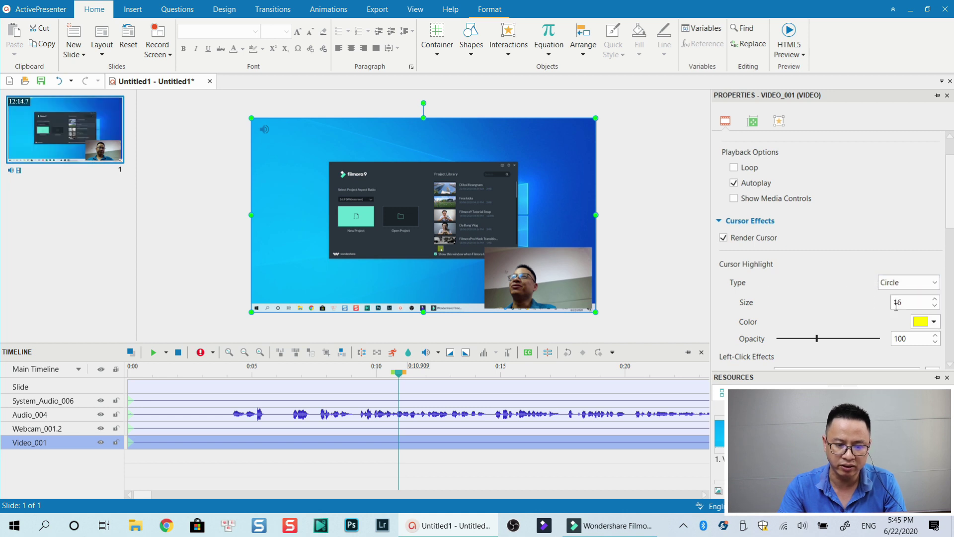
{"action": "scroll", "coordinate": [919, 224], "scroll_direction": "down", "scroll_amount": 3}
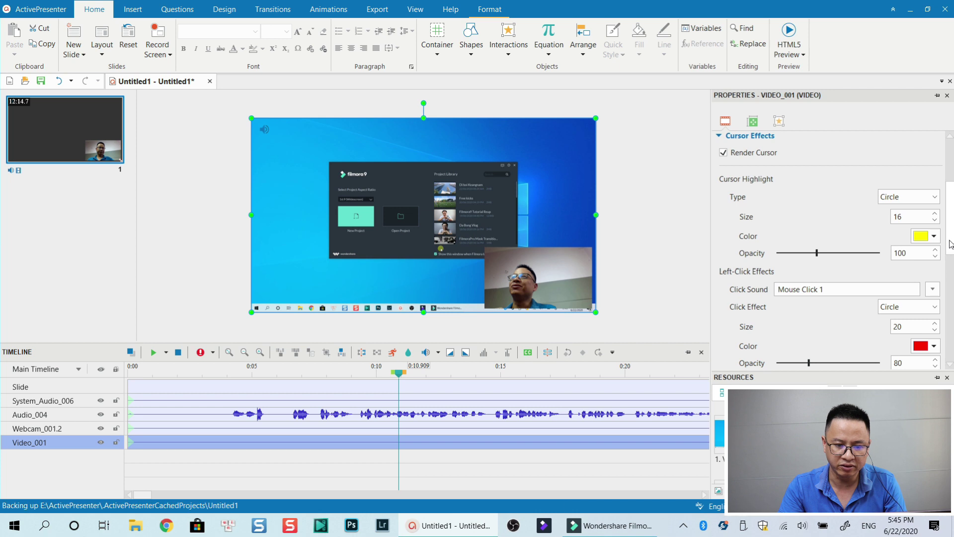
{"action": "left_click_drag", "start_coordinate": [911, 214], "coordinate": [888, 224]}
{"action": "type", "text": "25"}
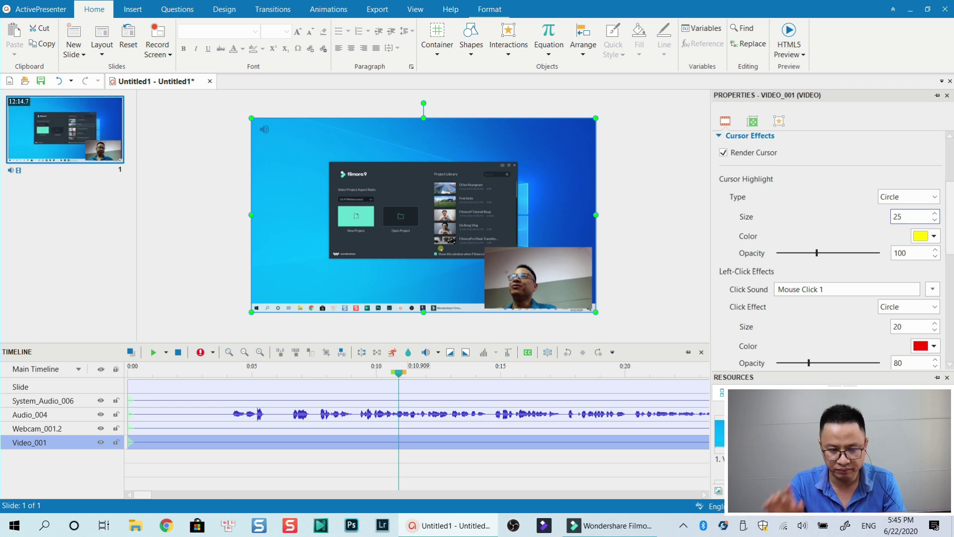
Make the cursor highlight light blue and raise its opacity from 100 to 150
{"action": "left_click", "coordinate": [934, 236]}
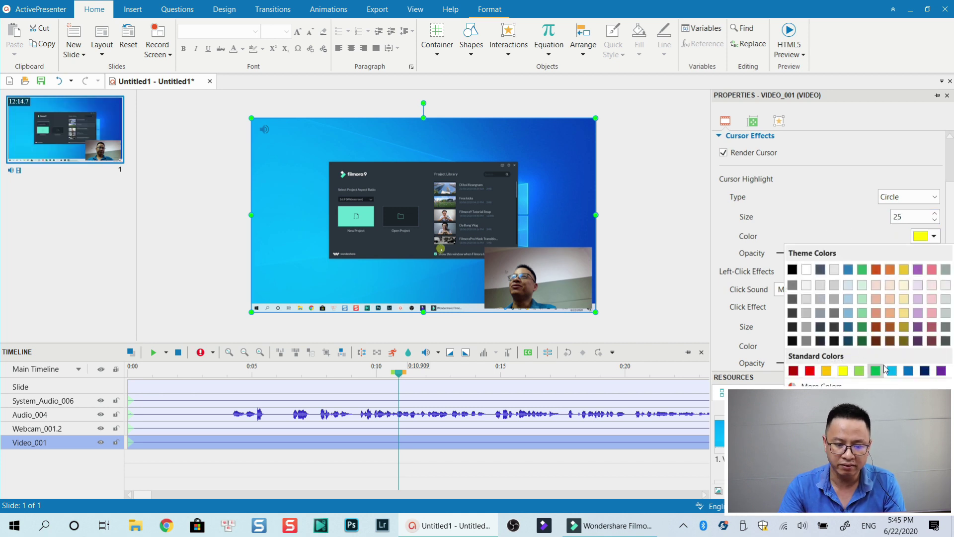
{"action": "key", "text": "Escape"}
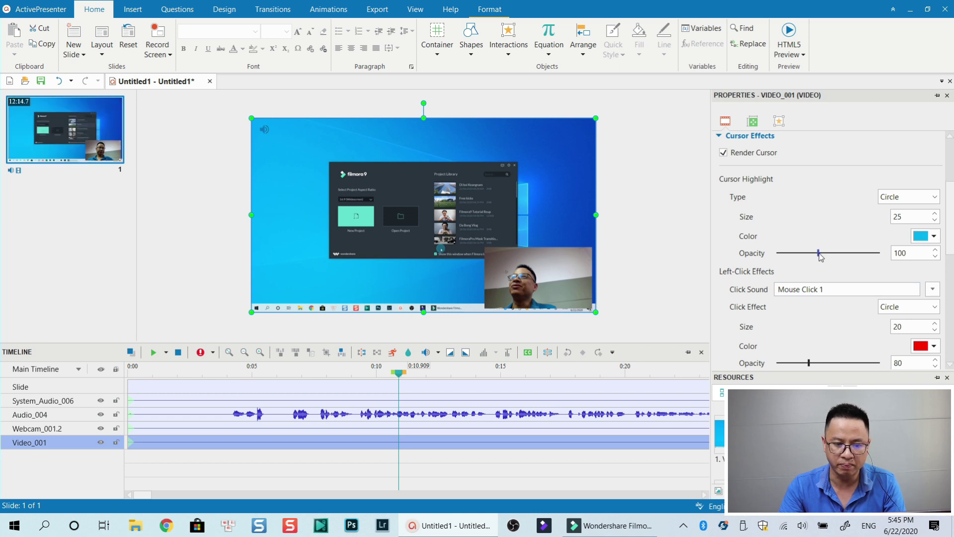
{"action": "left_click", "coordinate": [838, 254]}
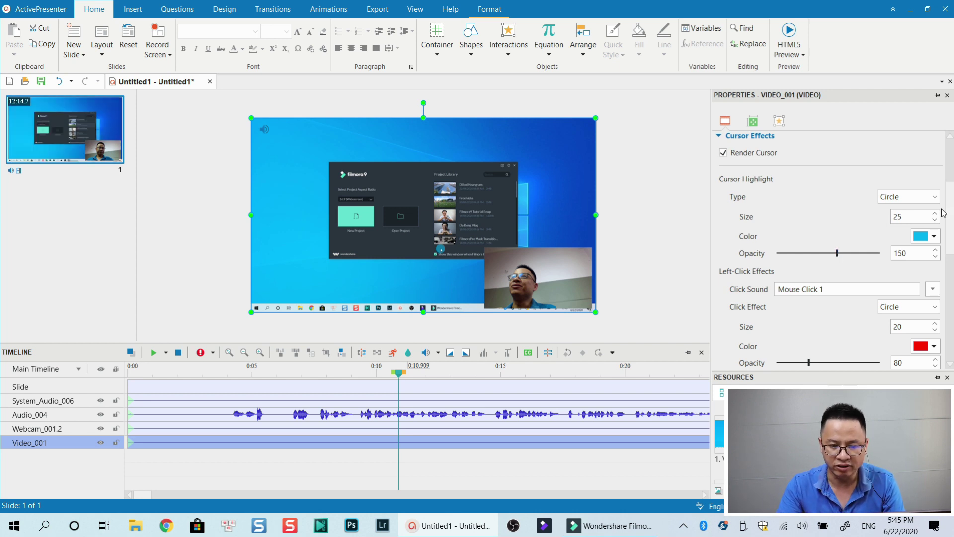
{"action": "scroll", "coordinate": [755, 211], "scroll_direction": "down", "scroll_amount": 5}
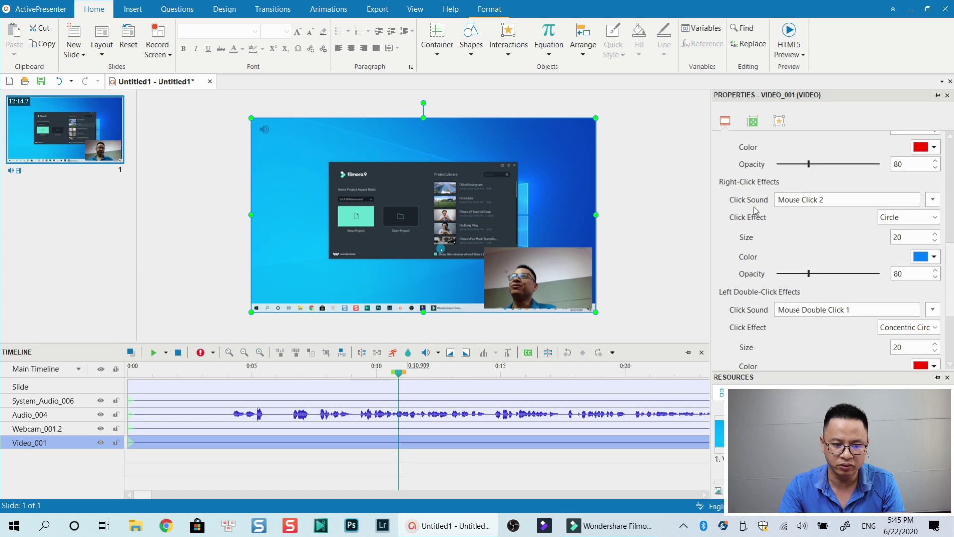